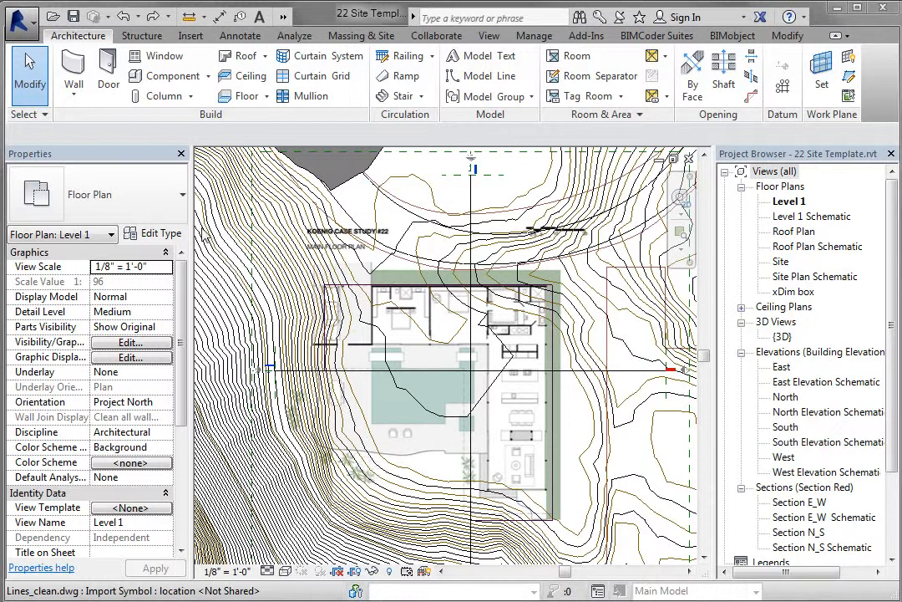
- Hide the topography surface's whole category in the Level 1 floor plan
key(Tab)
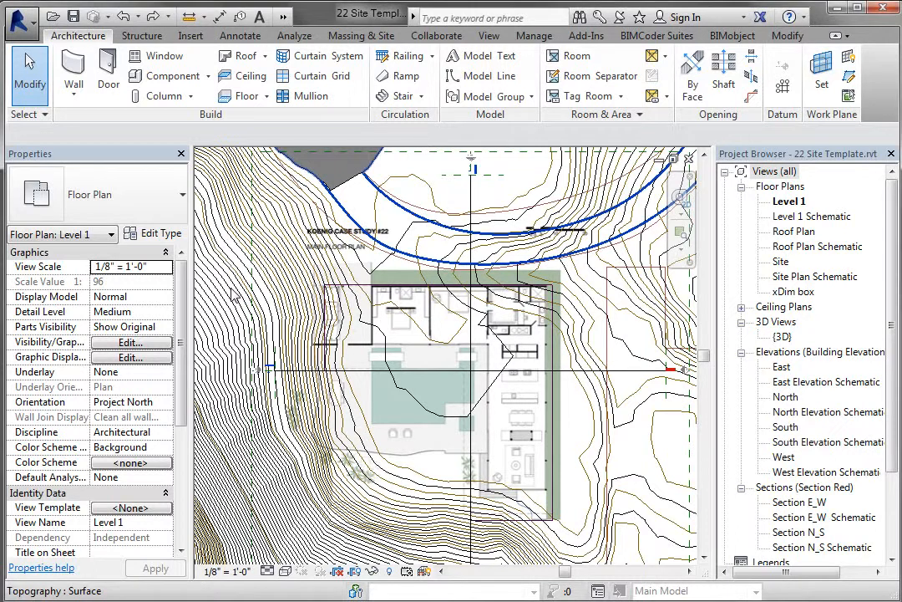
click(234, 295)
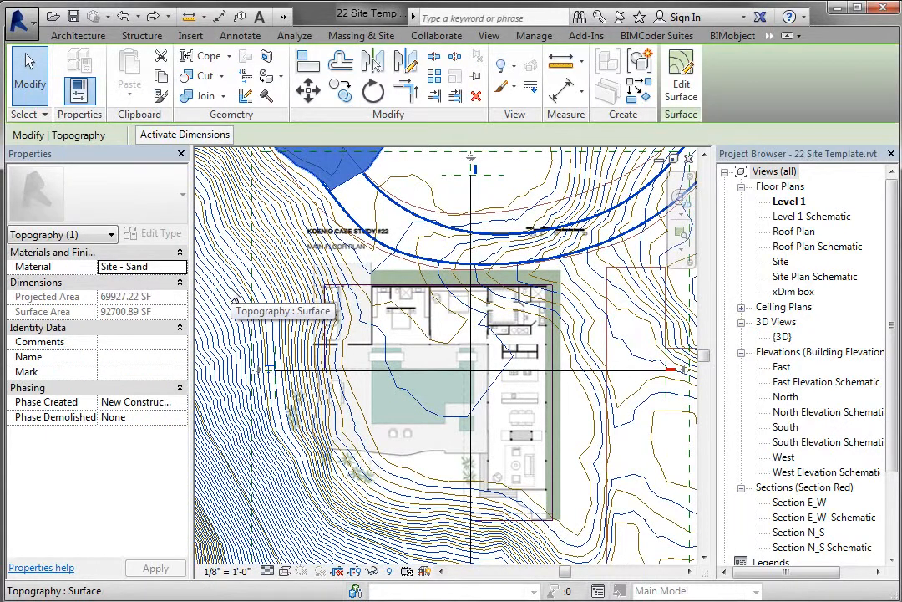
right_click(235, 296)
mouse_move(351, 368)
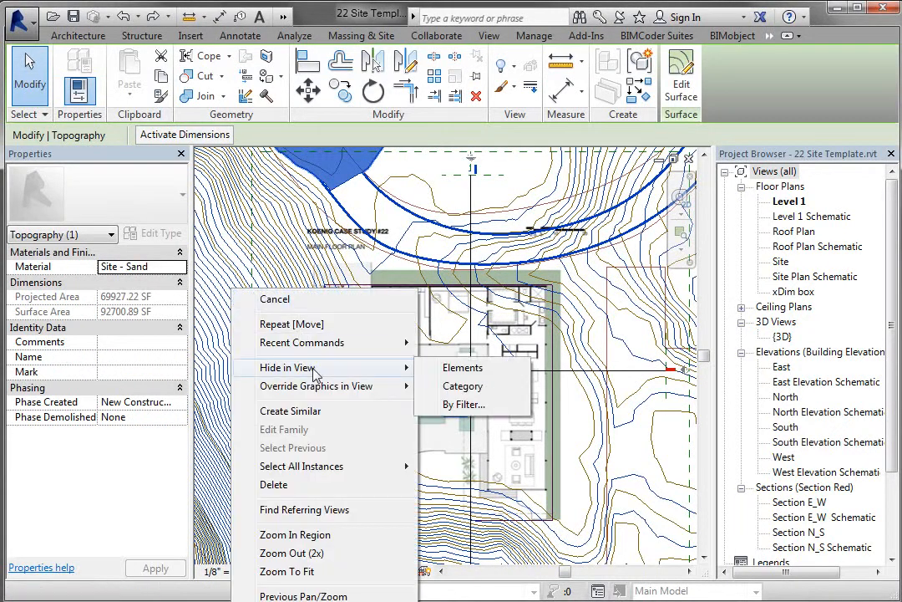
click(460, 387)
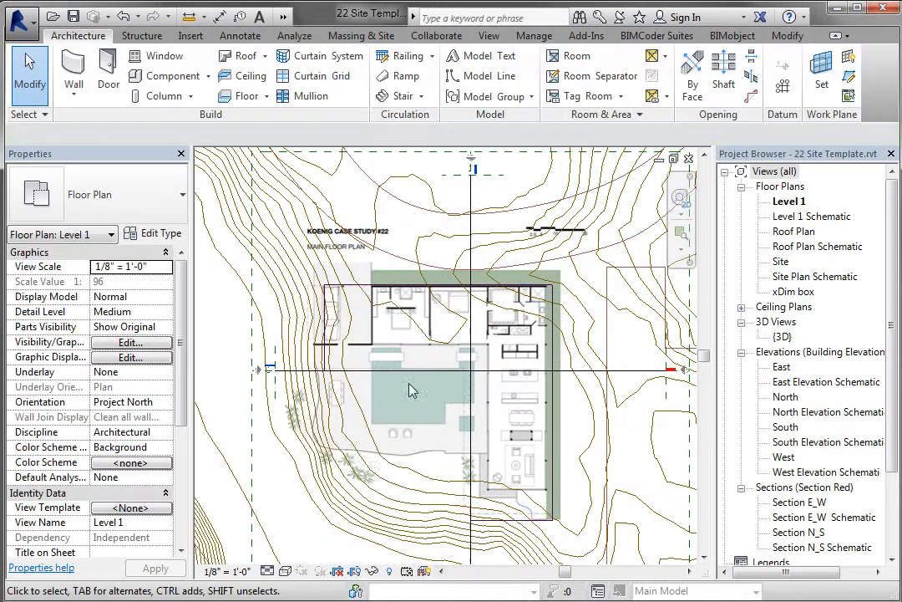
- Hide the category of the imported Lines_clean.dwg contour drawing in the Level 1 floor plan
click(221, 257)
right_click(220, 258)
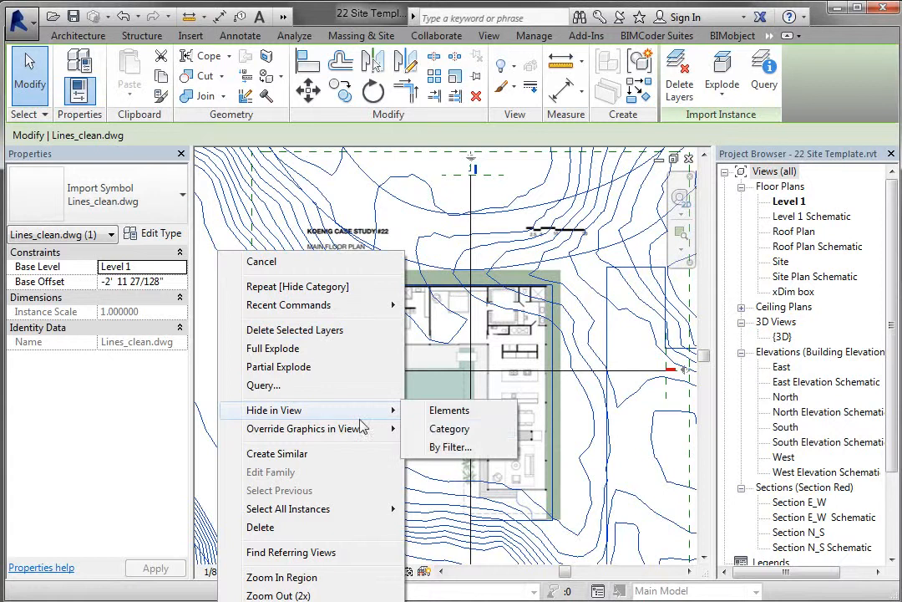
click(443, 429)
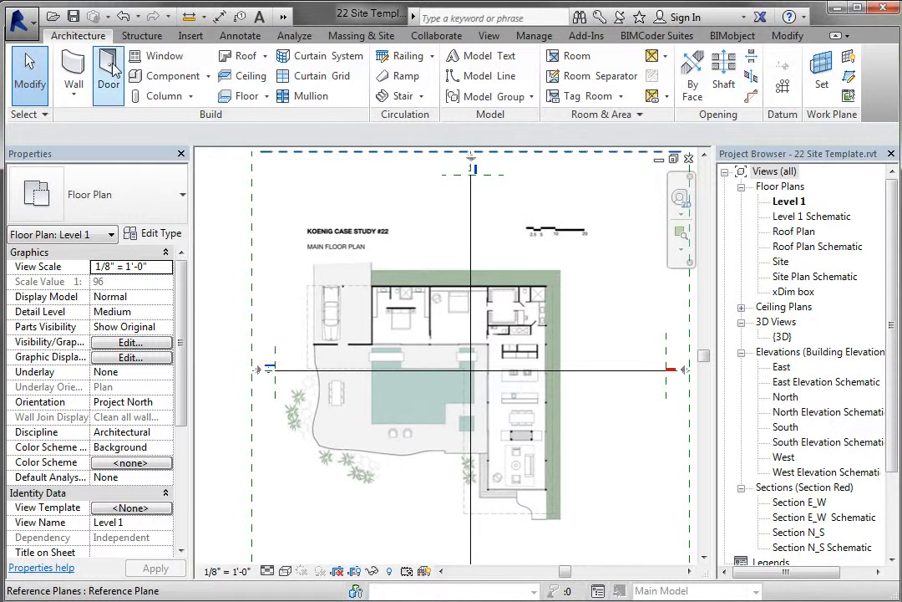
- Draw a vertical grid line along the carport side of the floor plan image, from below the plan up to its title
click(788, 95)
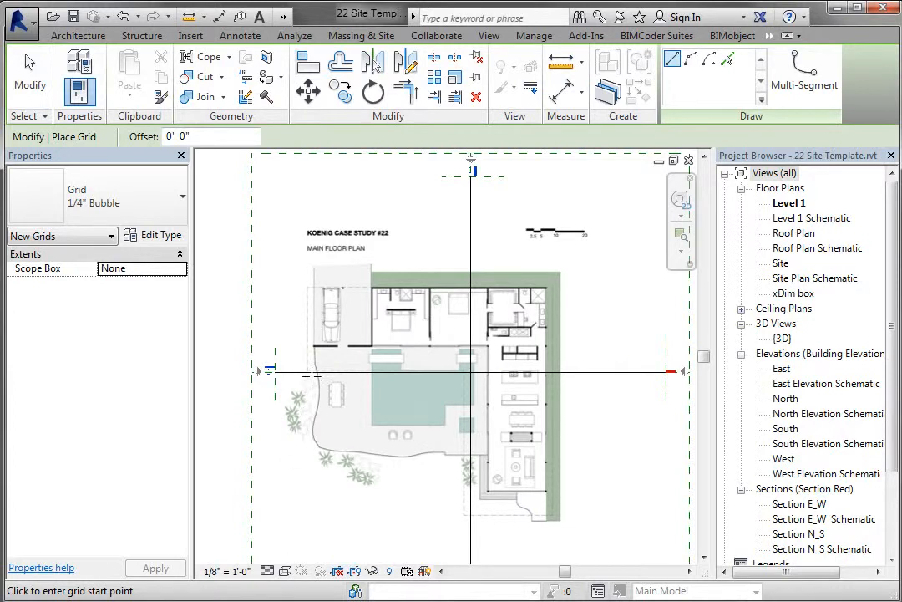
click(309, 521)
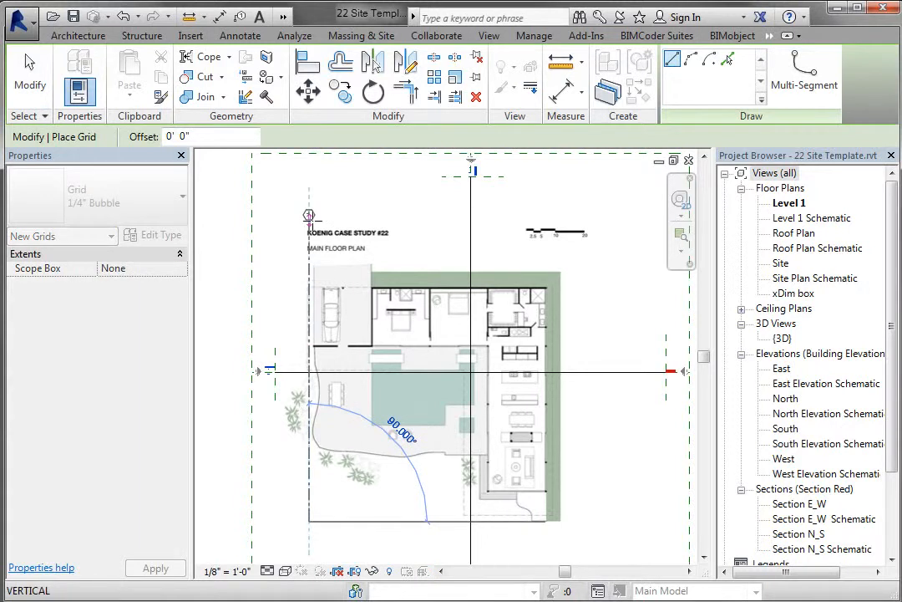
click(310, 216)
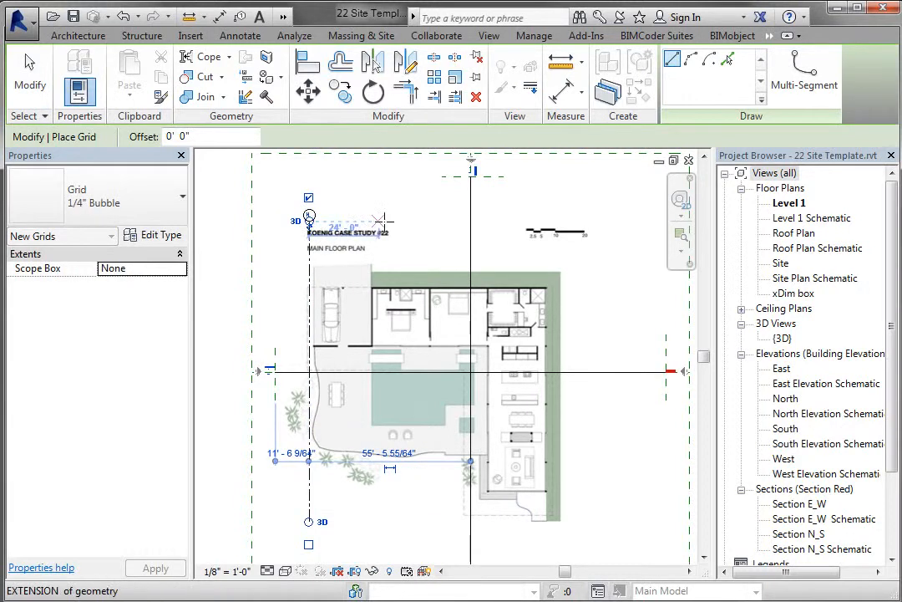
- Rename the new vertical grid line as 1
scroll(320, 217, up, 3)
scroll(323, 216, up, 3)
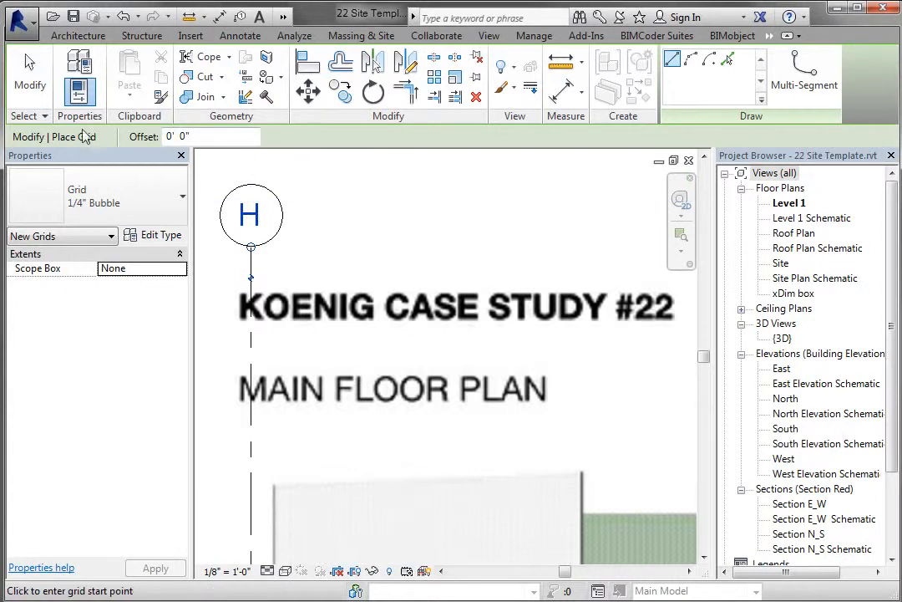
click(31, 75)
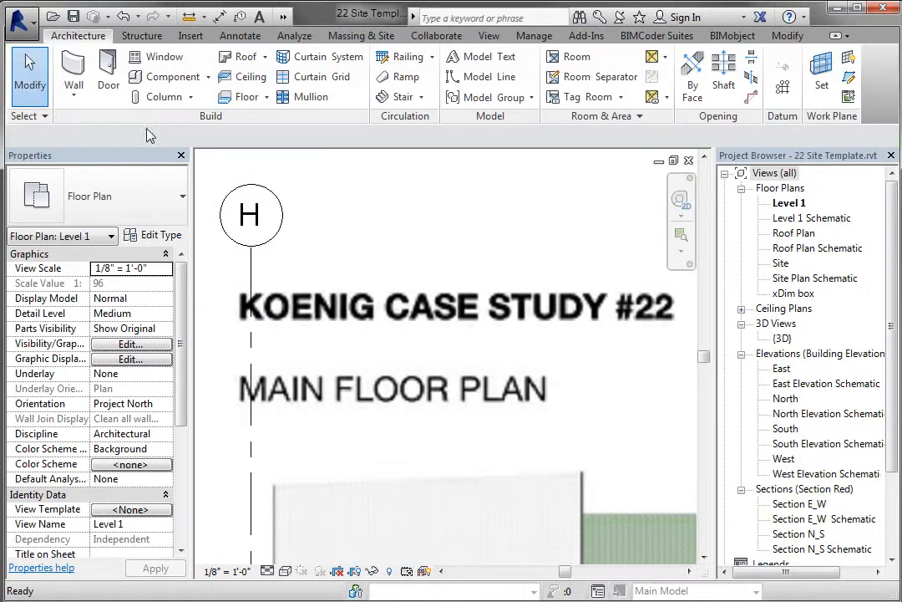
click(254, 218)
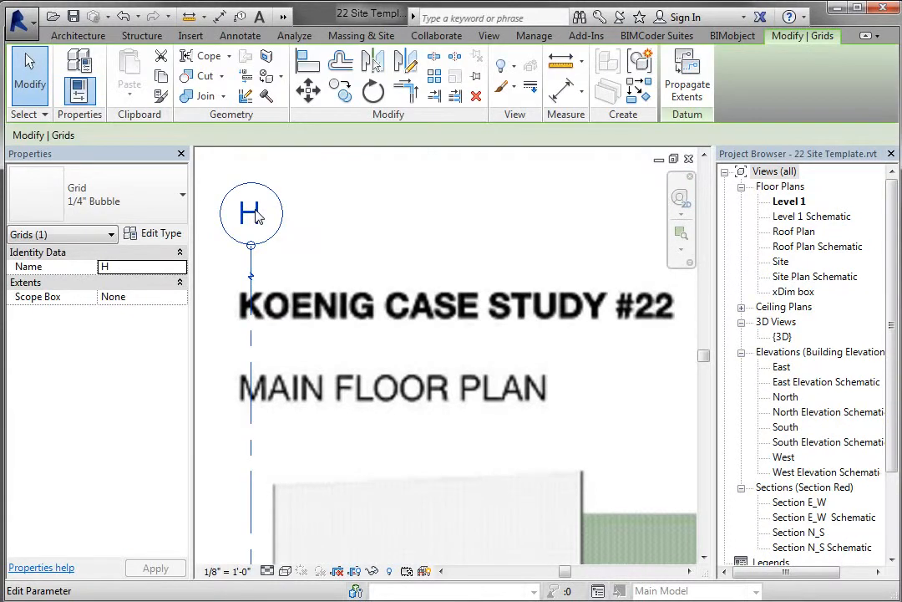
click(254, 214)
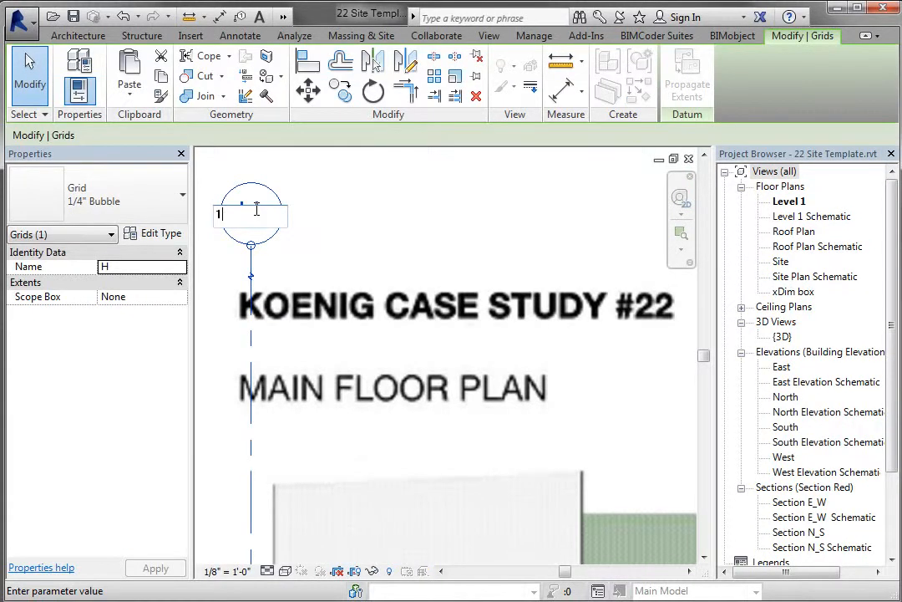
key(Return)
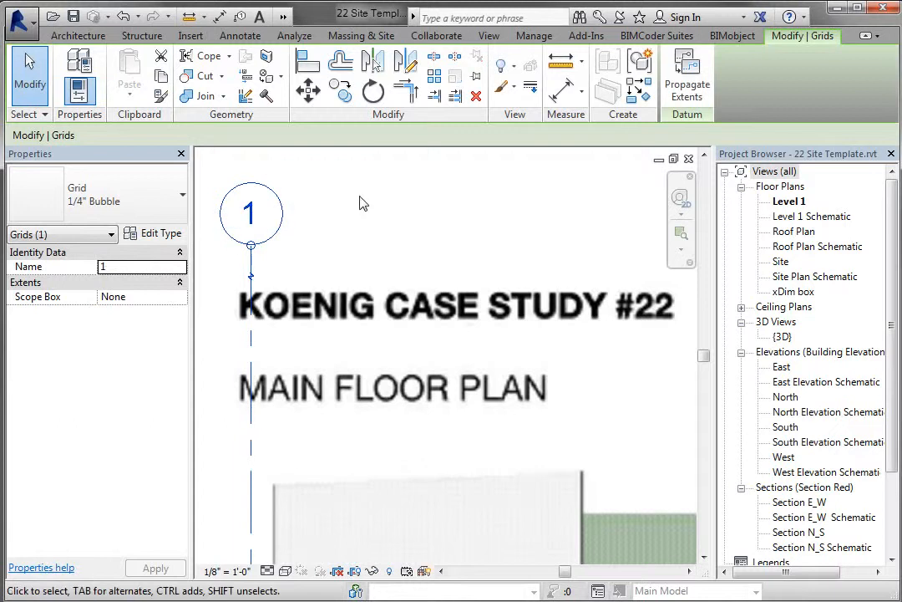
- Nudge grid line 1 sideways until it aligns with the dashed roof outline beside the carport
scroll(363, 203, down, 3)
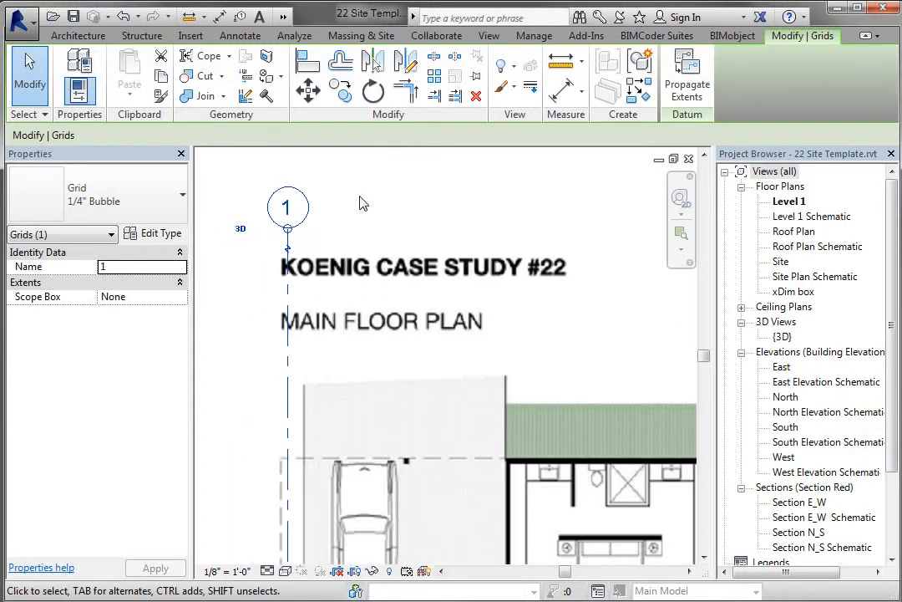
scroll(363, 204, down, 2)
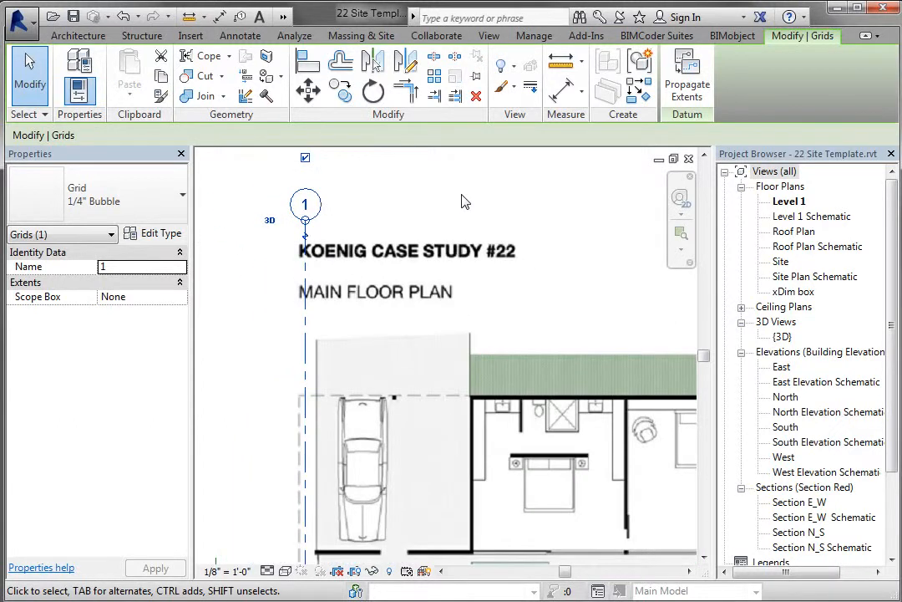
scroll(496, 197, down, 2)
scroll(367, 306, up, 5)
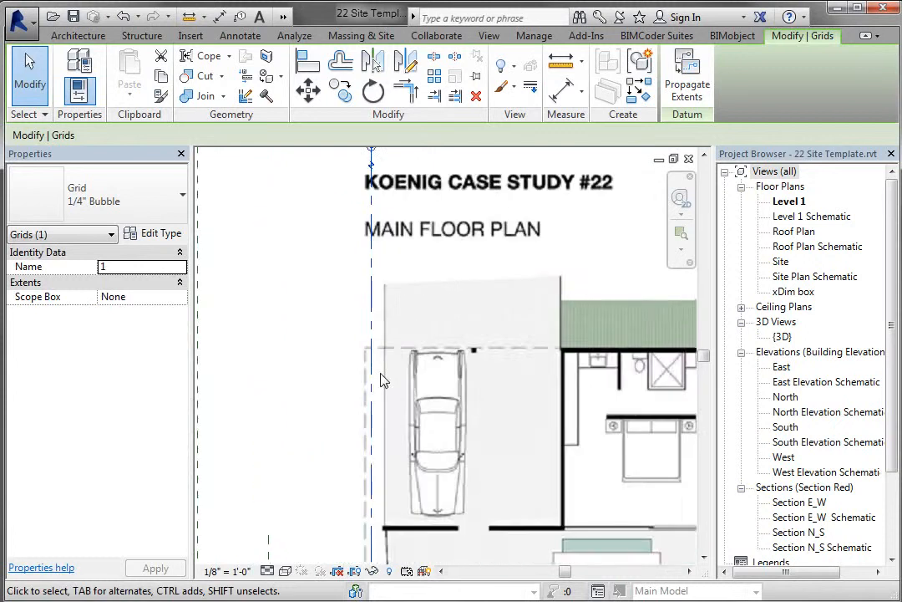
scroll(365, 310, down, 1)
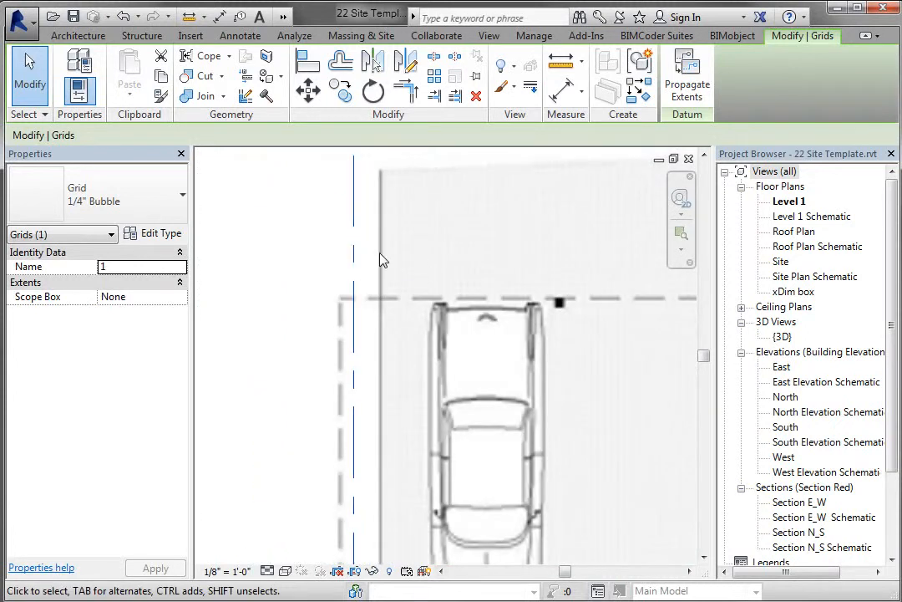
key(Left)
key(Left)
key(Left)
key(Left)
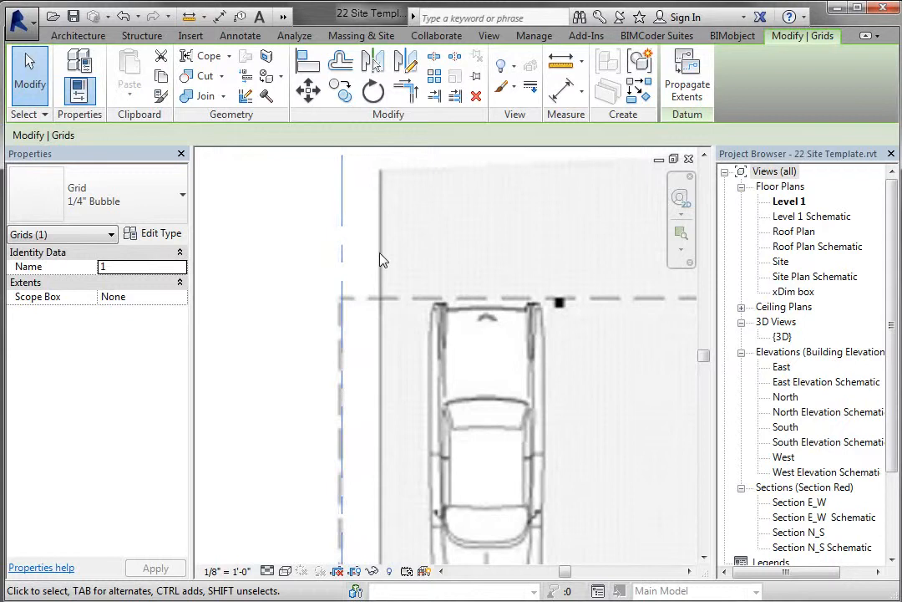
key(Left)
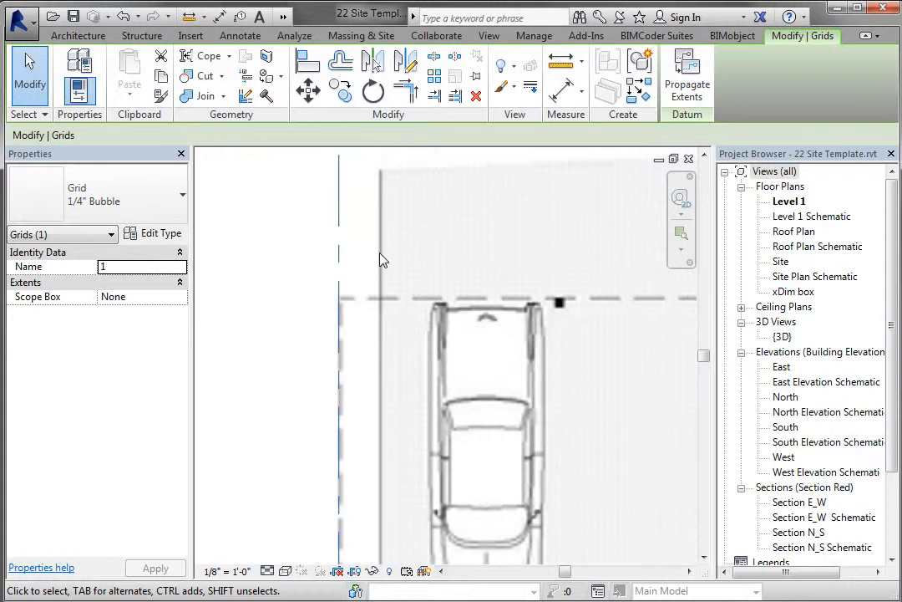
key(Right)
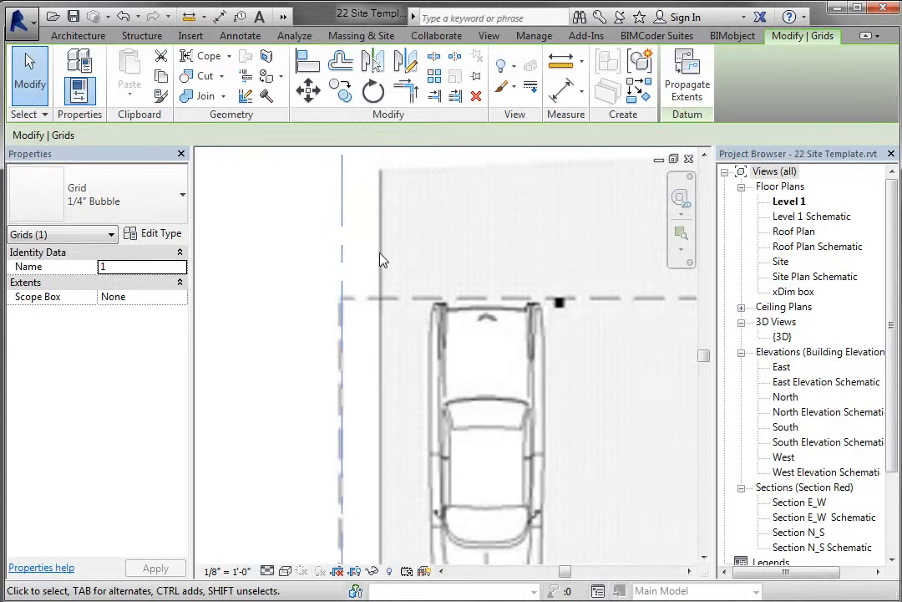
- Copy grid line 1 across the plan with multiple copies enabled, placing the first two copies at 20' spacing
scroll(284, 427, down, 5)
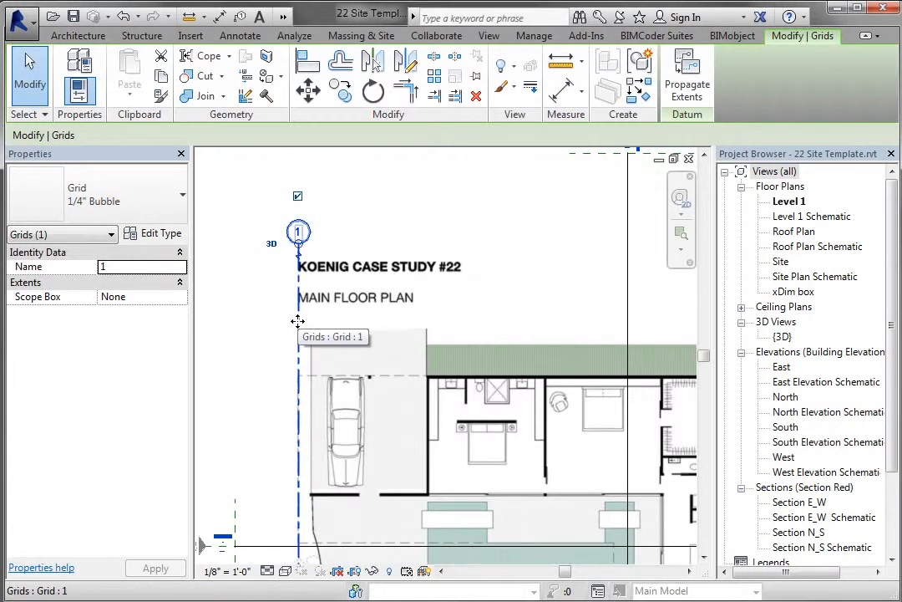
click(343, 88)
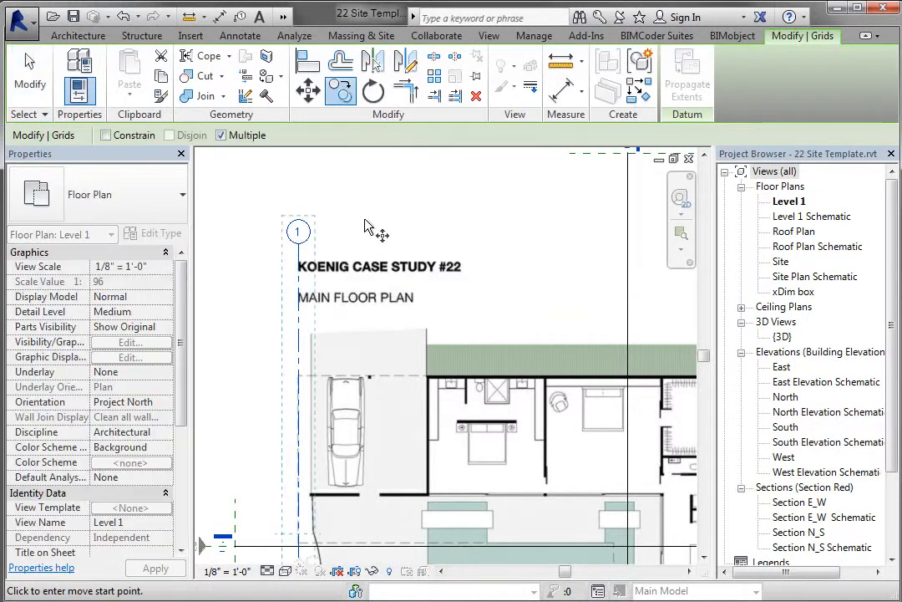
click(330, 192)
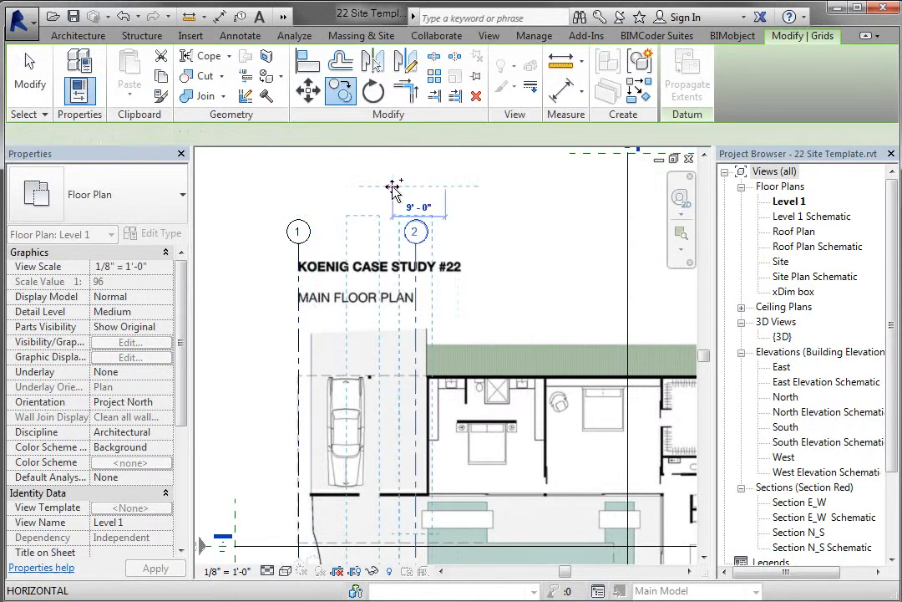
click(447, 185)
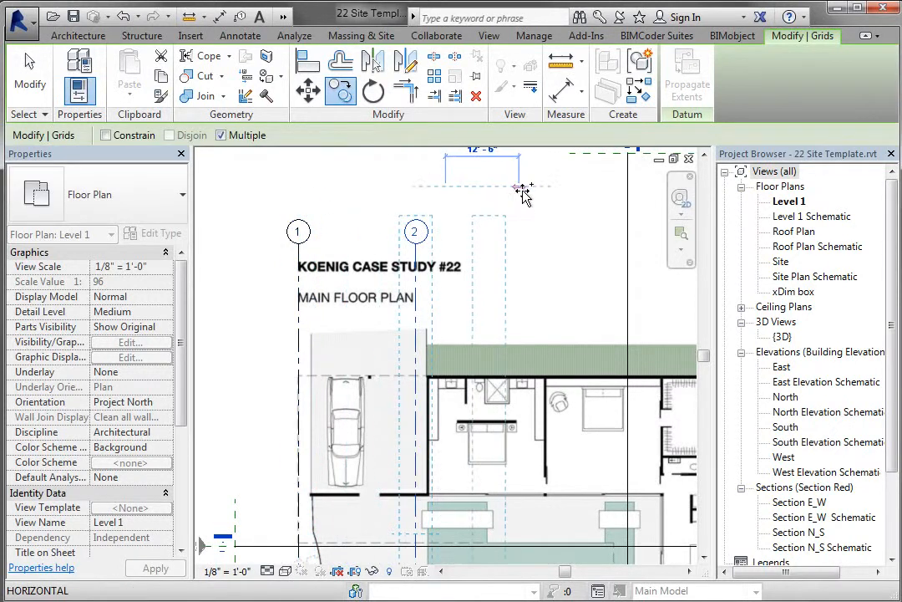
text(2)
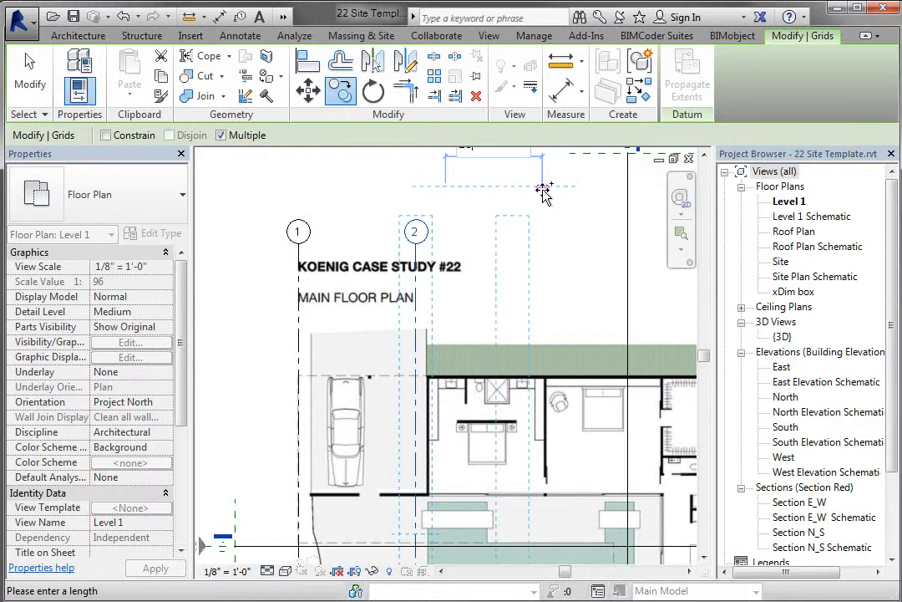
text(0)
key(Return)
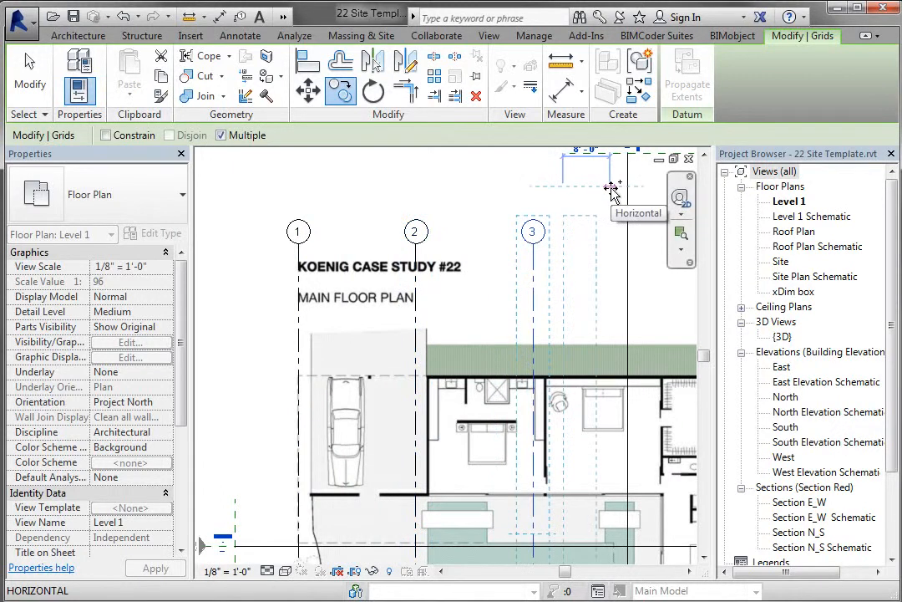
- Place two more grid line copies toward the living wing at 20' spacing and end the copying
text(20)
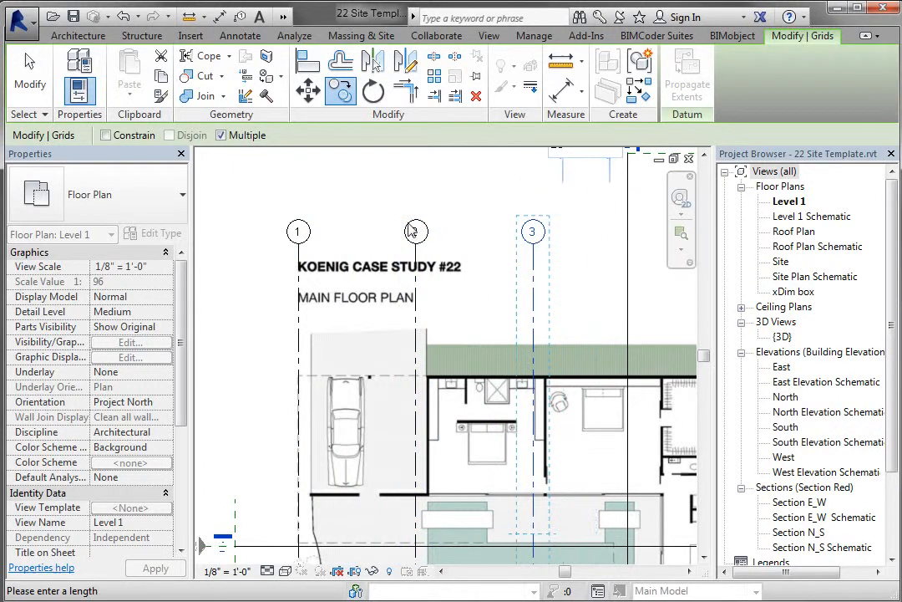
scroll(372, 232, down, 4)
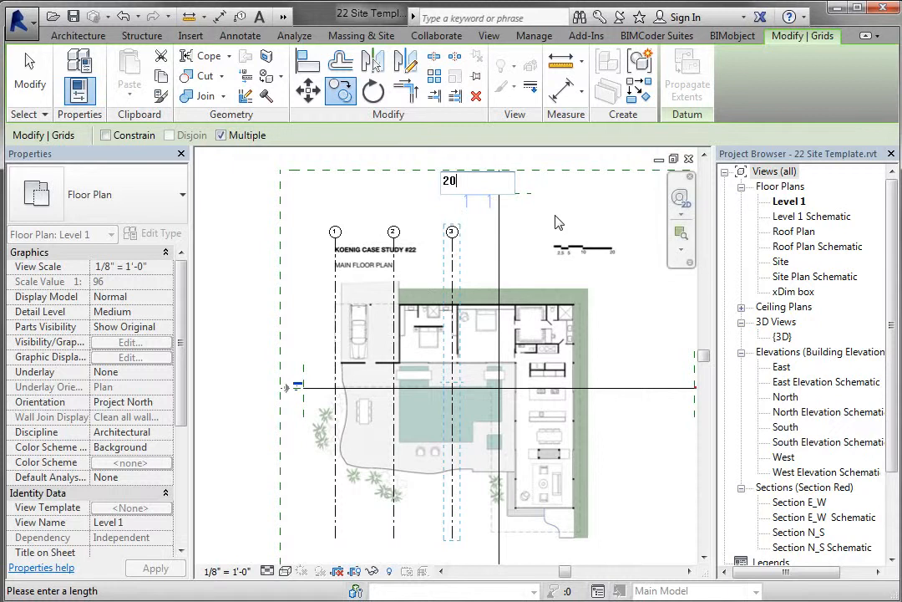
key(Return)
scroll(541, 216, up, 2)
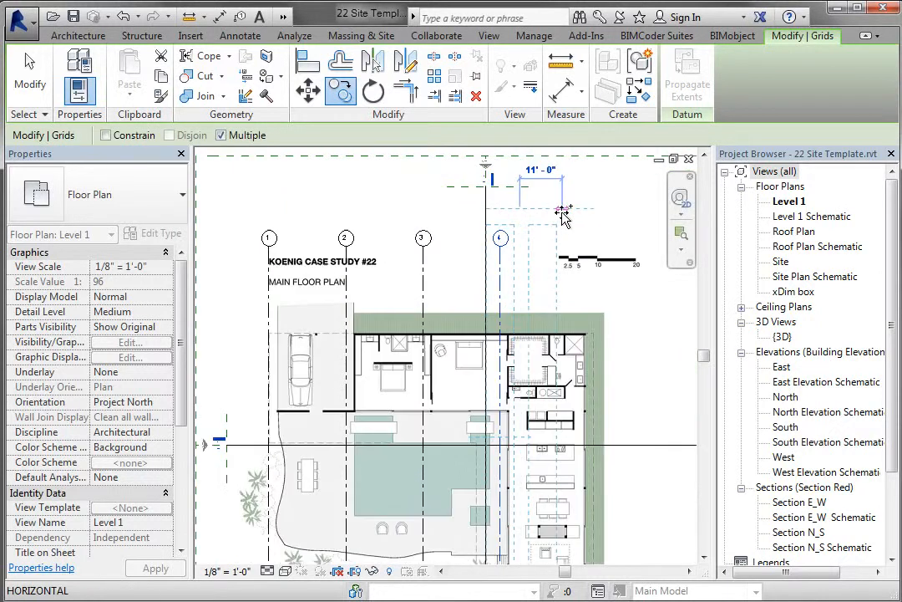
text(20)
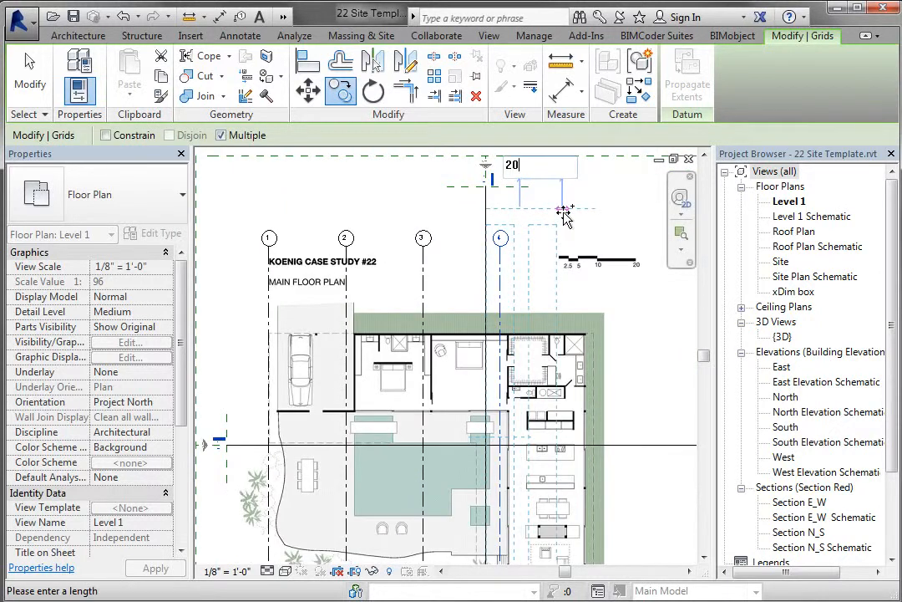
key(Return)
click(29, 71)
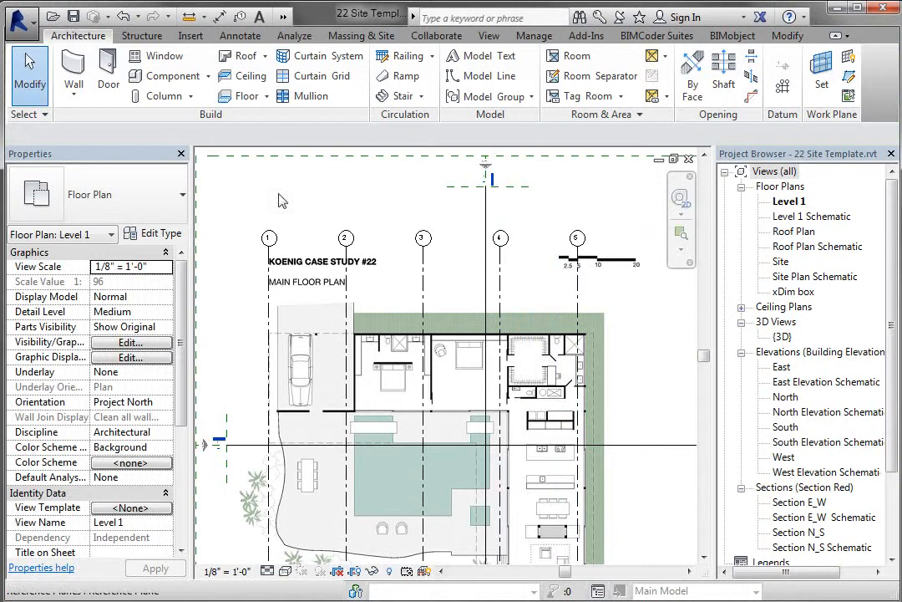
- Select the five numbered grid lines together, filtering the Views category out of the selection
scroll(289, 434, up, 3)
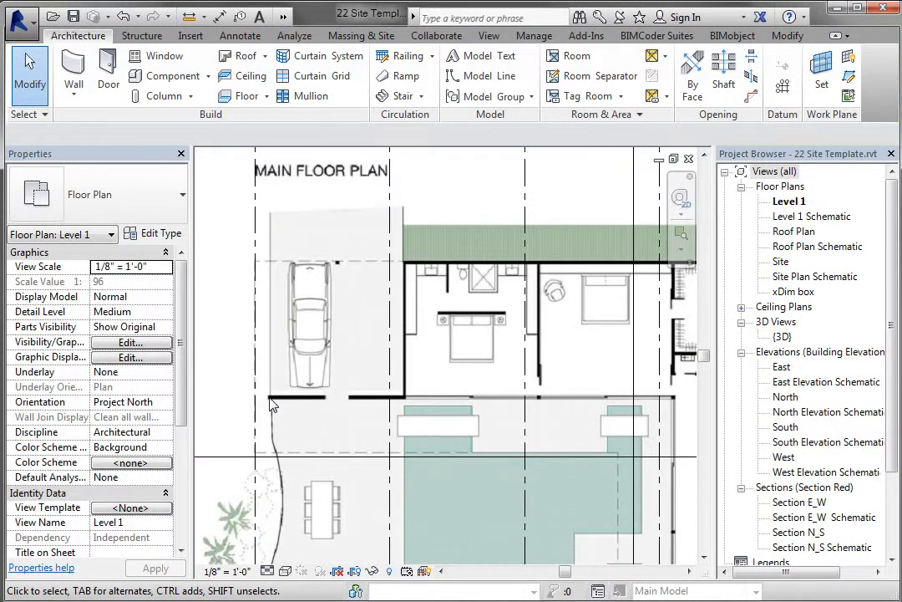
scroll(272, 404, down, 3)
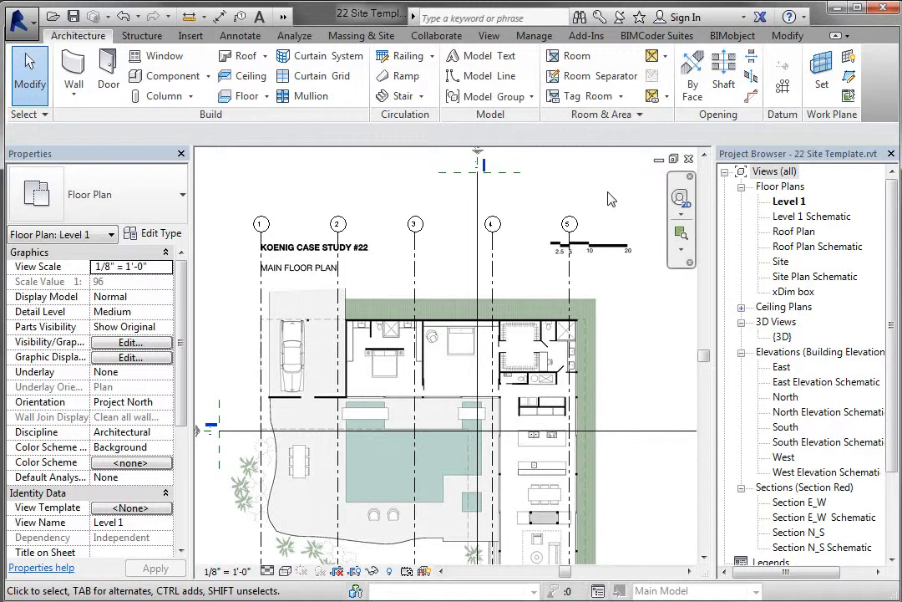
drag(607, 193, 214, 201)
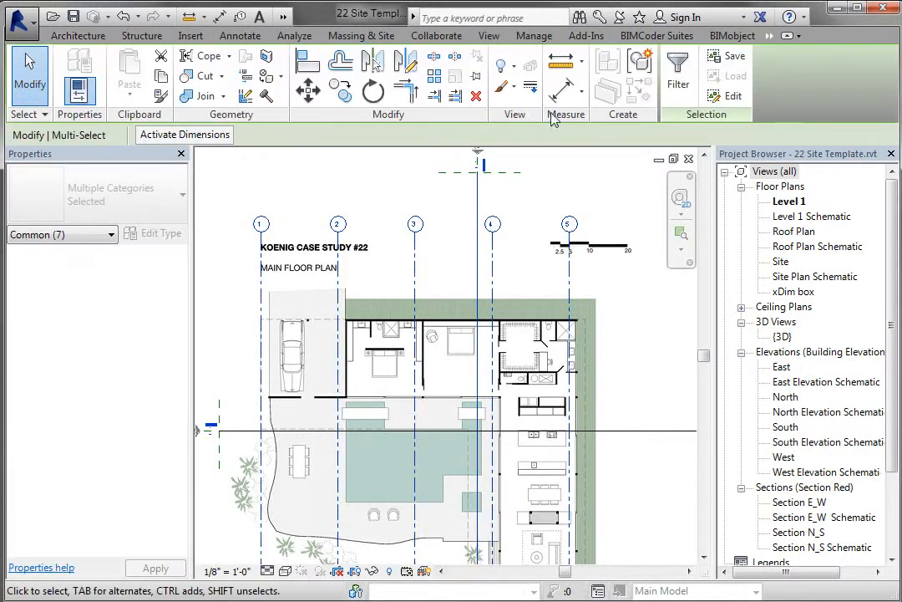
click(678, 73)
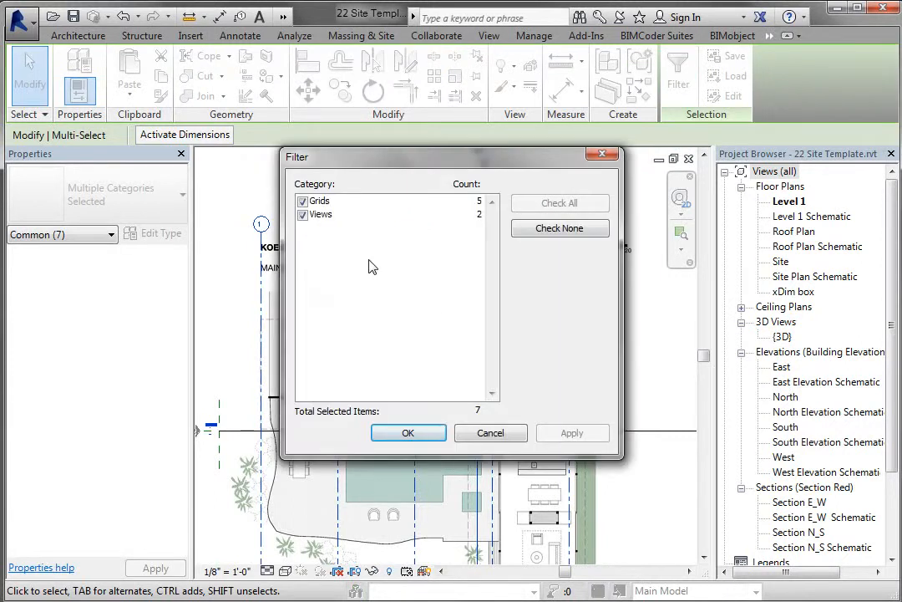
click(303, 215)
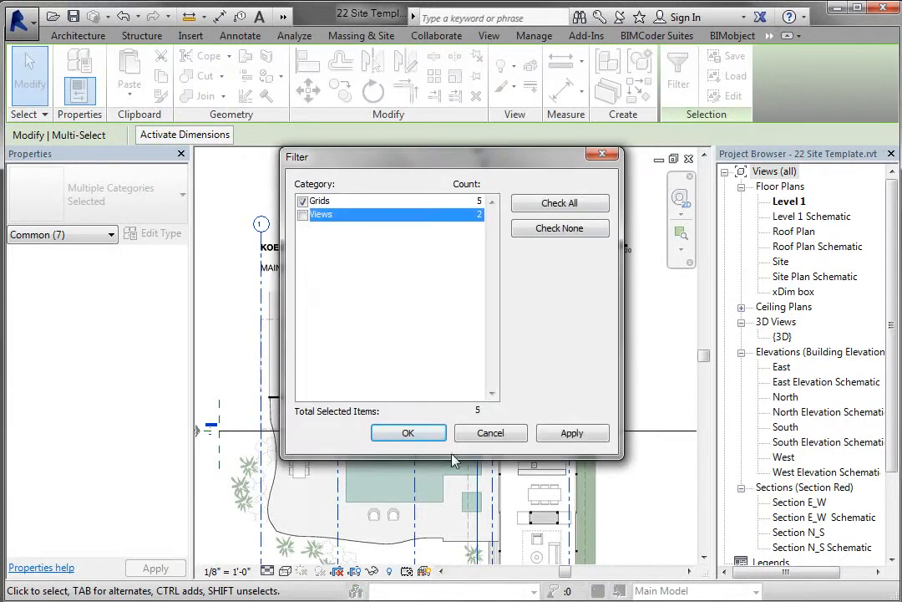
click(408, 432)
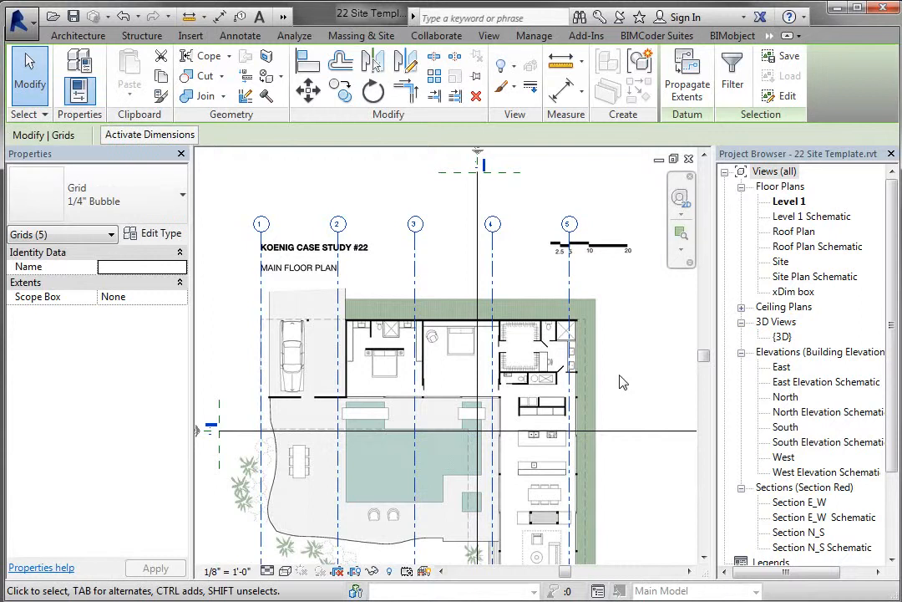
- Nudge the five selected grid lines sideways until grid line 5 reaches the outer wall of the living wing
scroll(620, 380, up, 1)
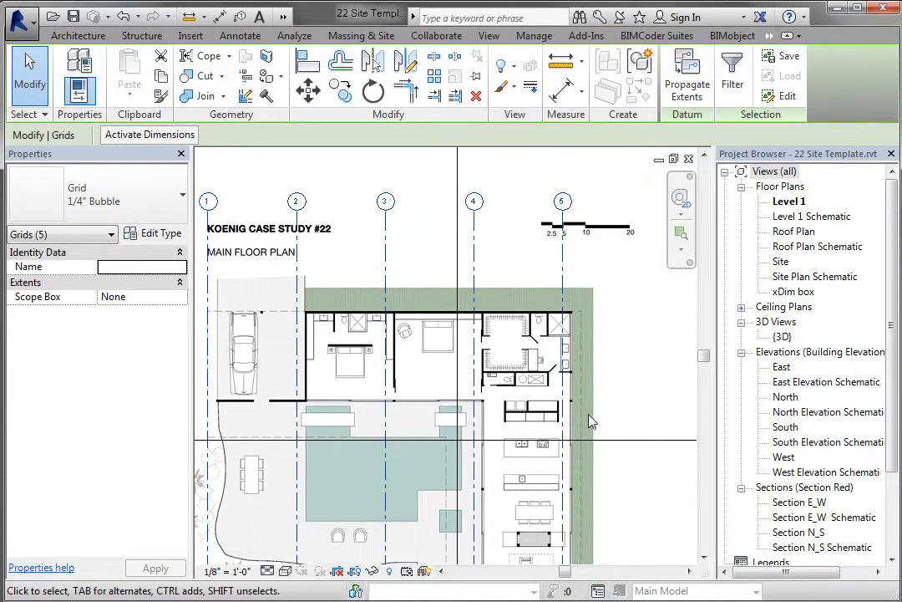
scroll(595, 419, up, 2)
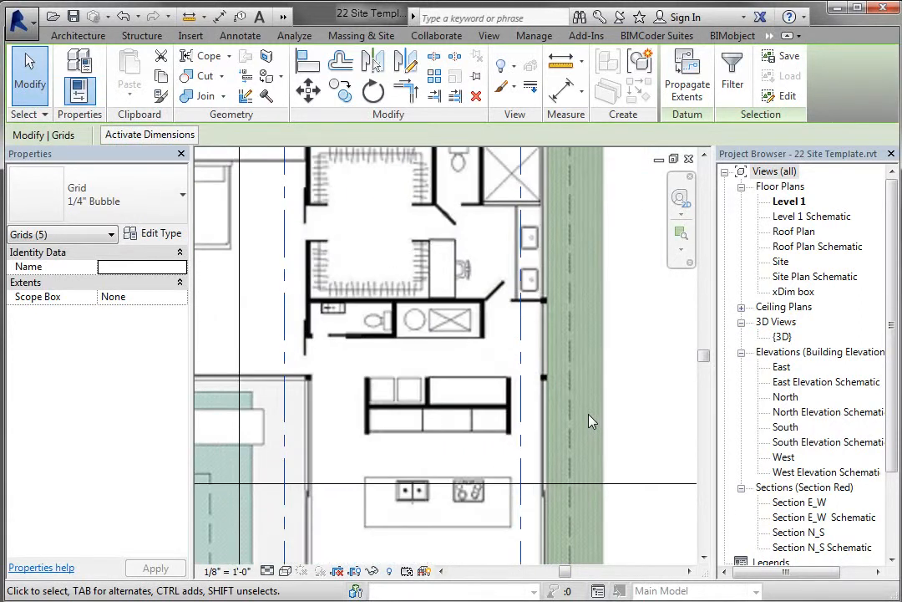
key(Right)
key(Right)
key(Right)
key(Right)
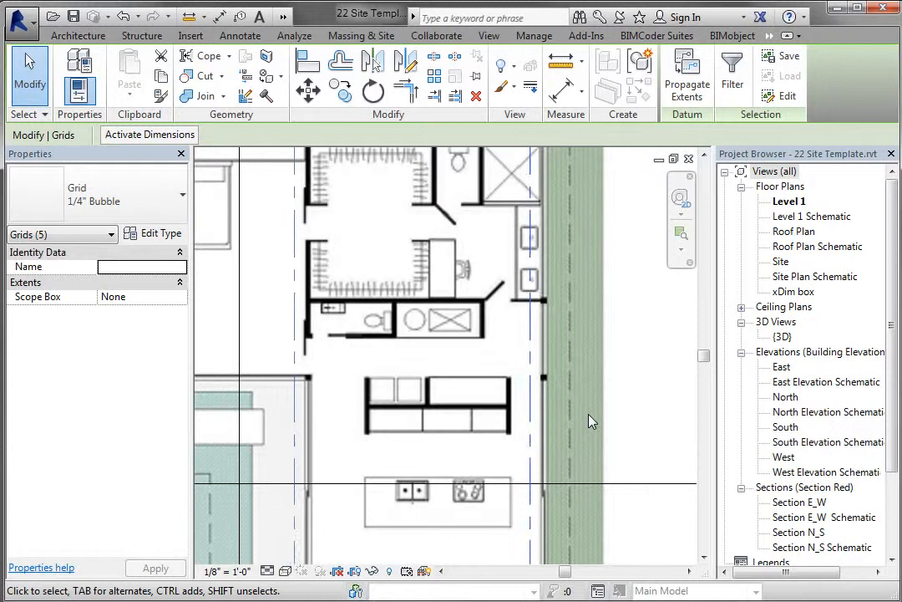
key(Right)
key(Right)
key(Right)
key(Right)
key(Right)
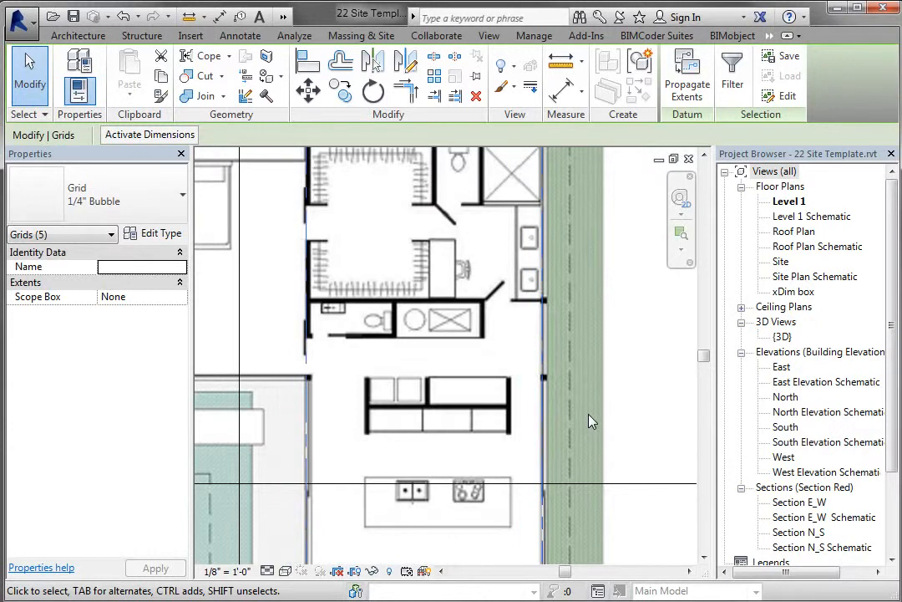
- Fine-tune the selected grid lines' sideways position so grid line 5 runs through the small black column in the outer wall
scroll(590, 420, up, 3)
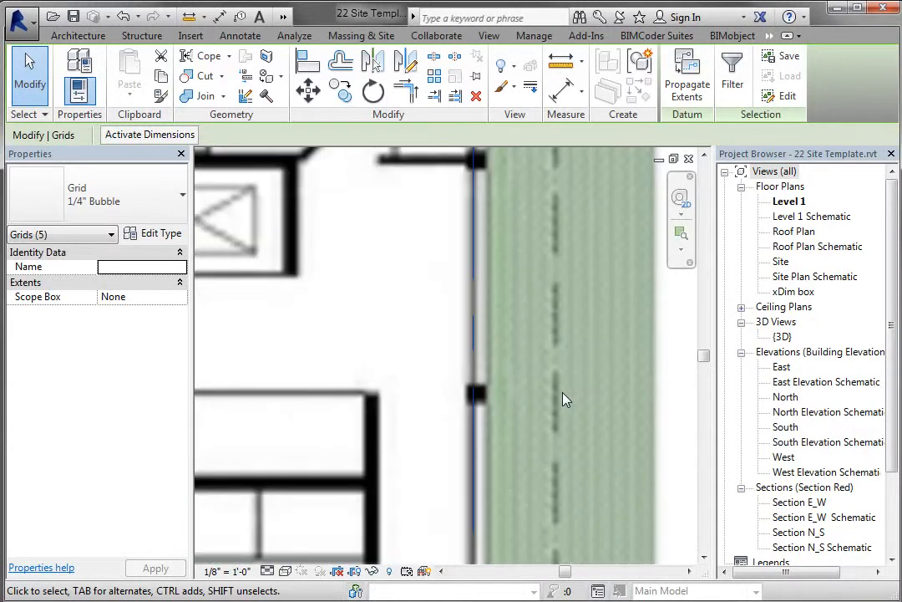
key(Right)
key(Right)
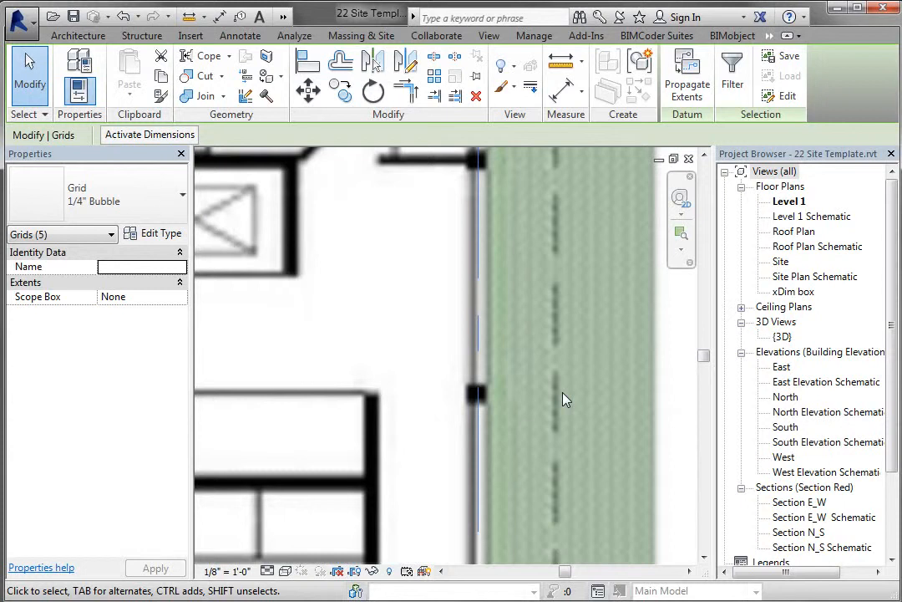
scroll(563, 399, up, 3)
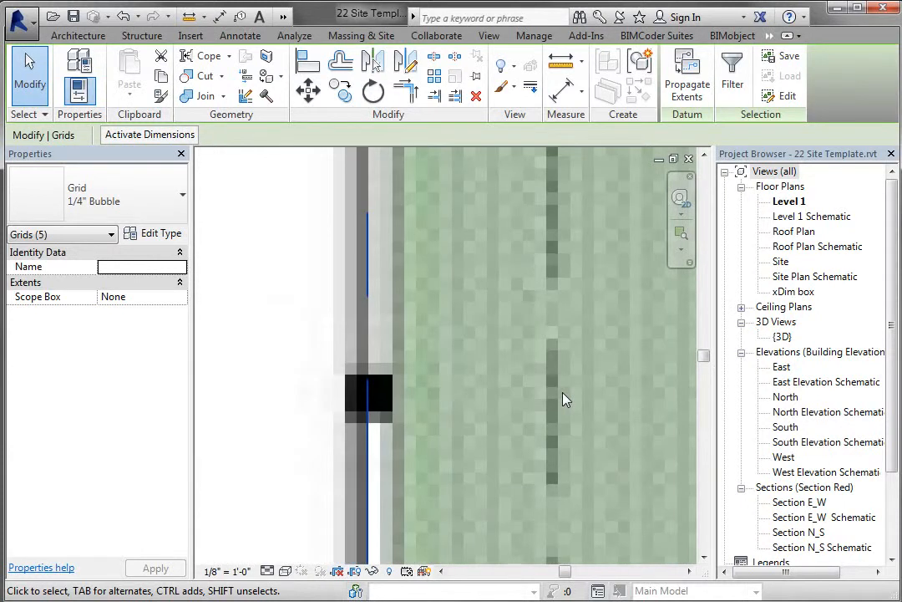
key(Left)
scroll(564, 399, down, 6)
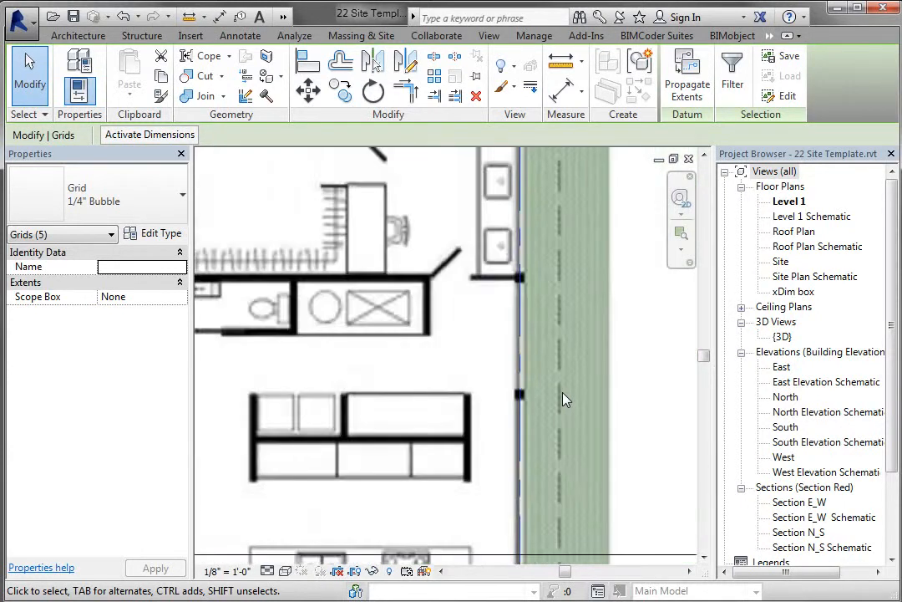
- Examine how the other grid lines align with the walls and columns from the living wing to the carport, then clear the selection
scroll(418, 397, up, 8)
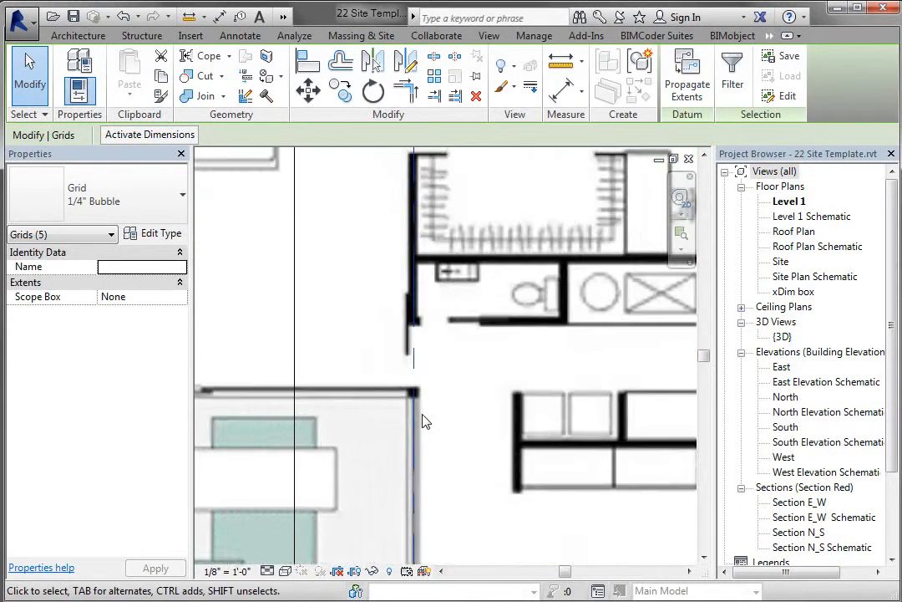
scroll(437, 383, down, 6)
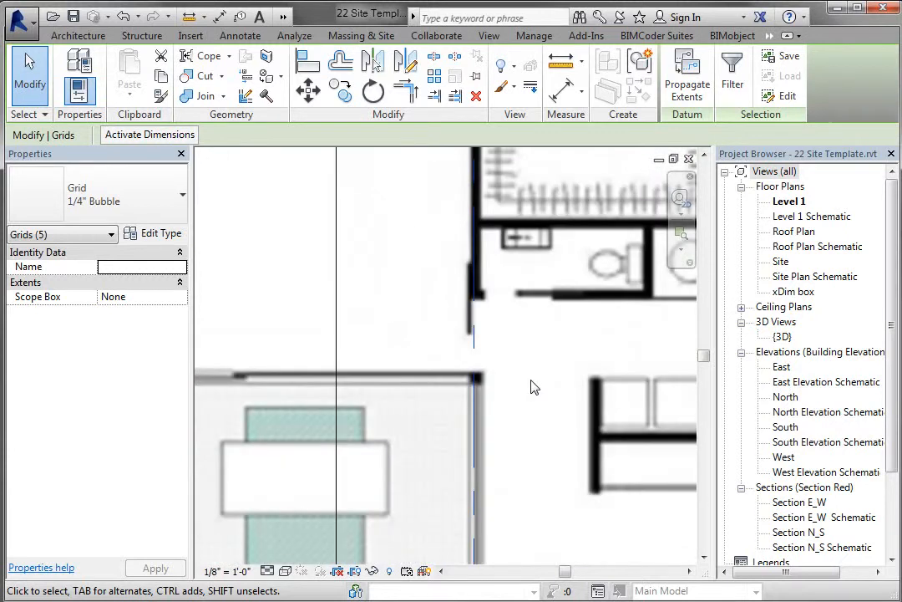
scroll(409, 406, up, 2)
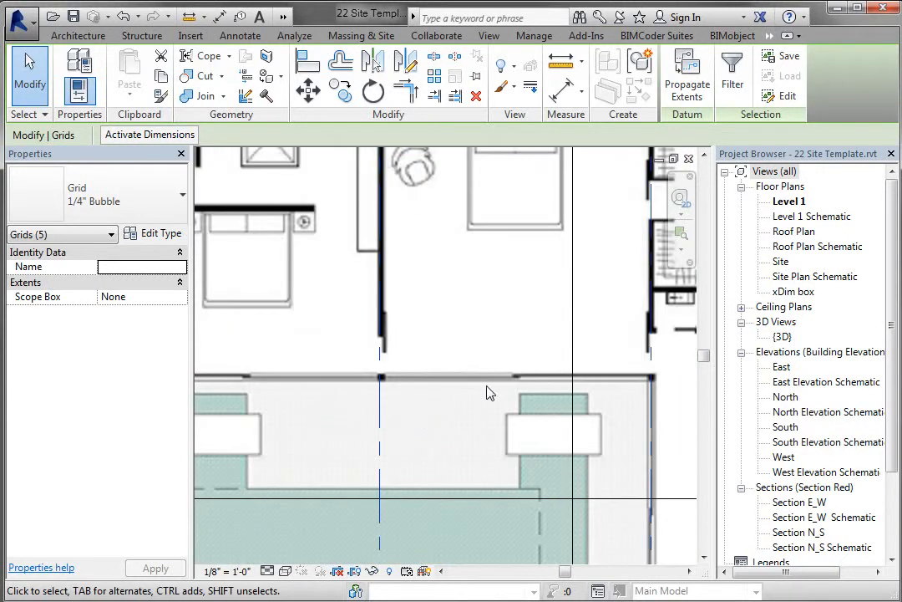
scroll(491, 393, down, 4)
scroll(247, 392, up, 5)
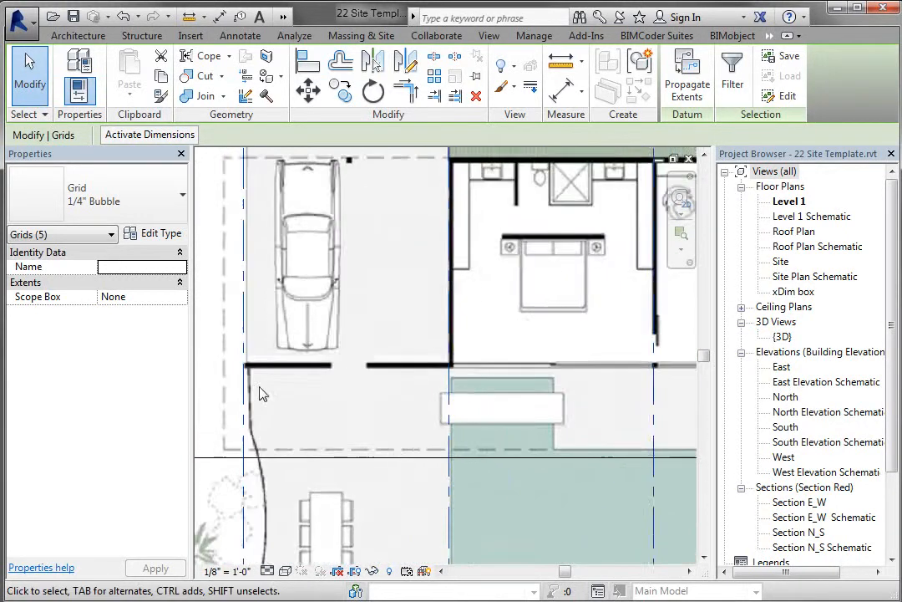
scroll(253, 380, down, 5)
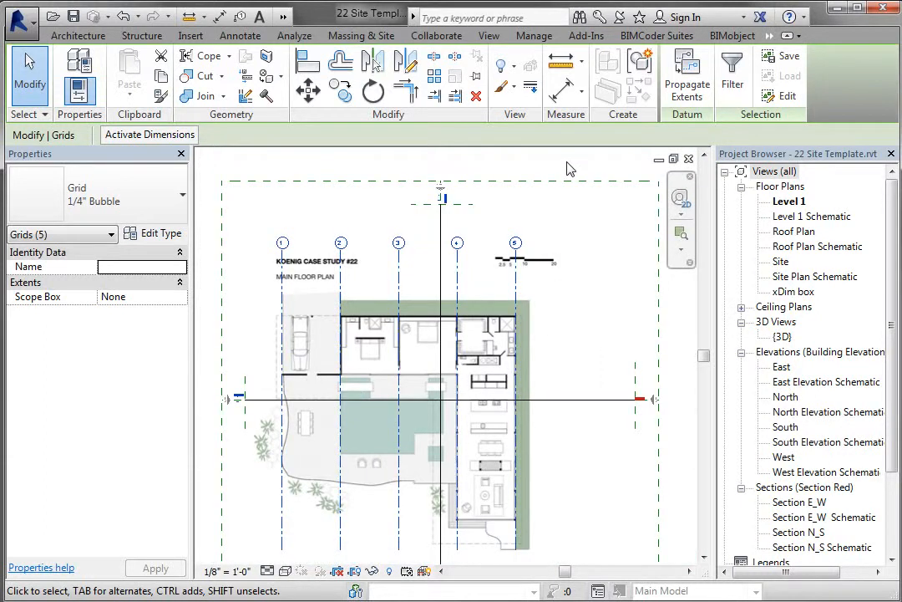
click(567, 168)
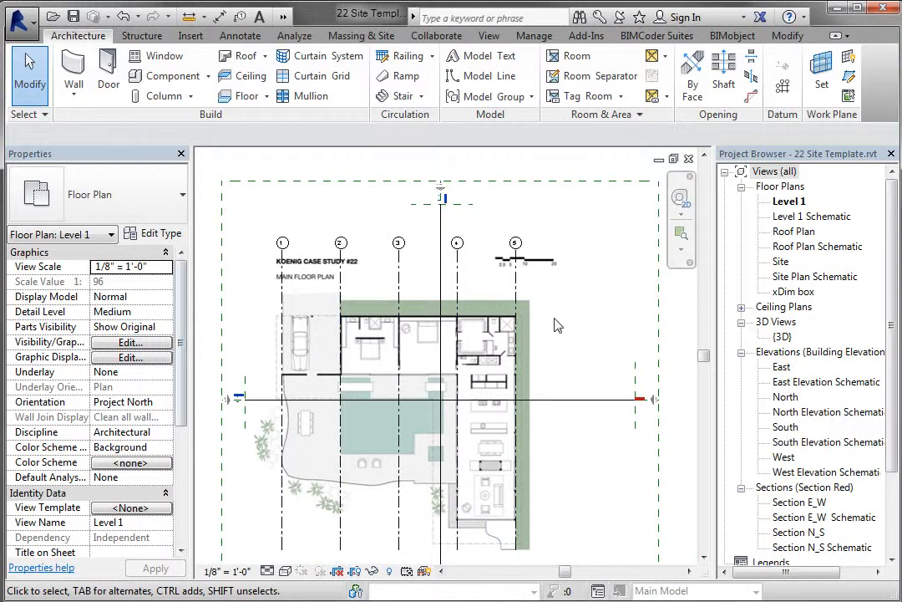
- Draw a horizontal grid line along the bedroom wing's outer wall, ending with its bubble beyond the carport, and finish placing grids
click(783, 88)
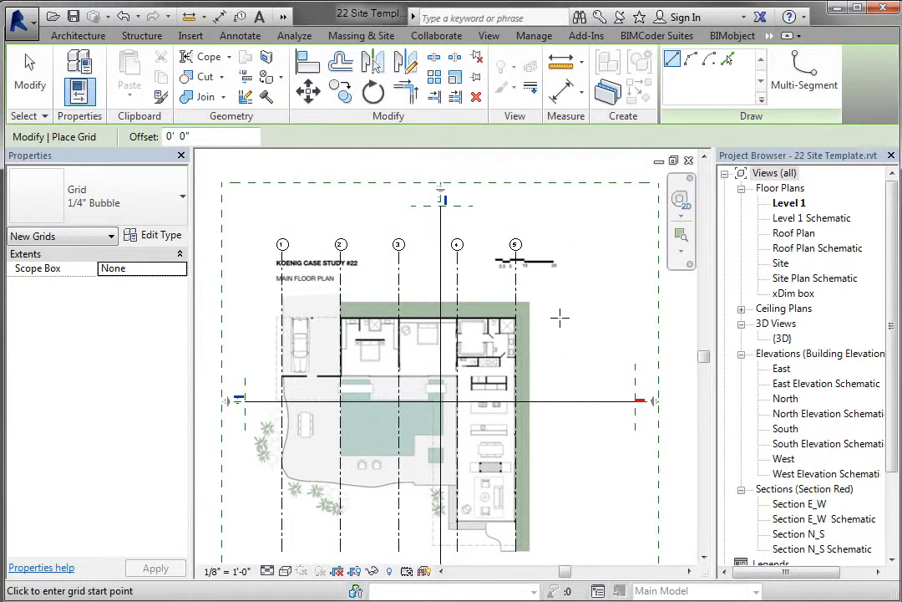
click(559, 318)
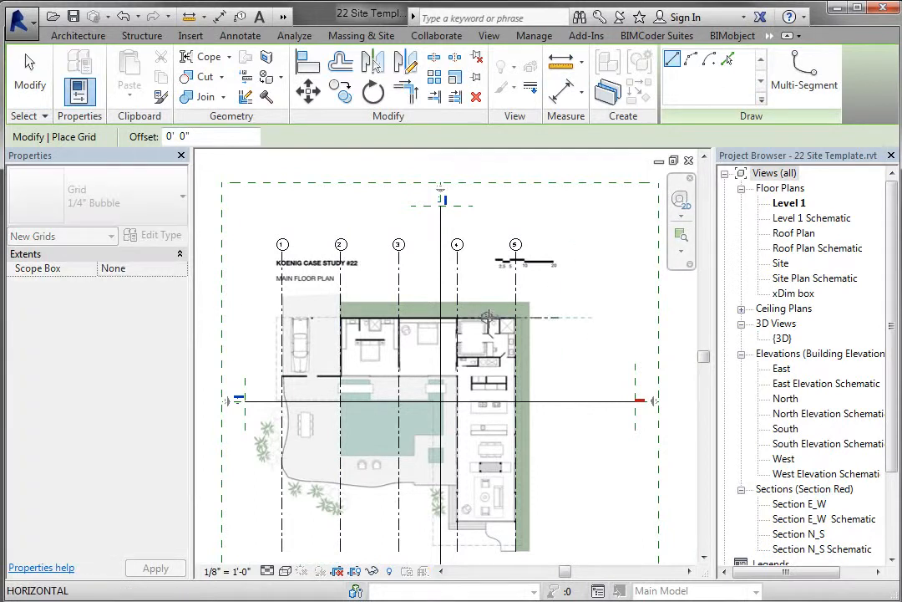
click(237, 318)
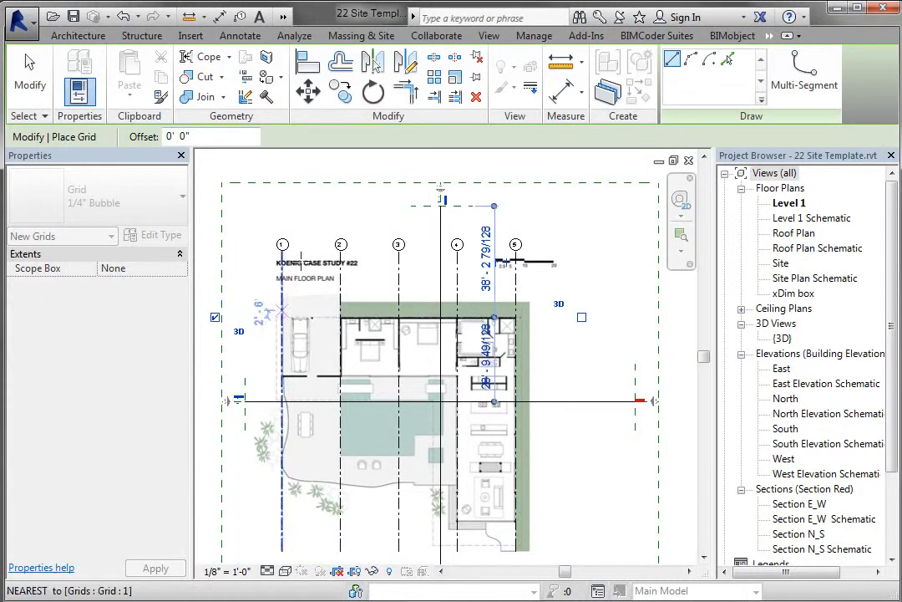
click(31, 86)
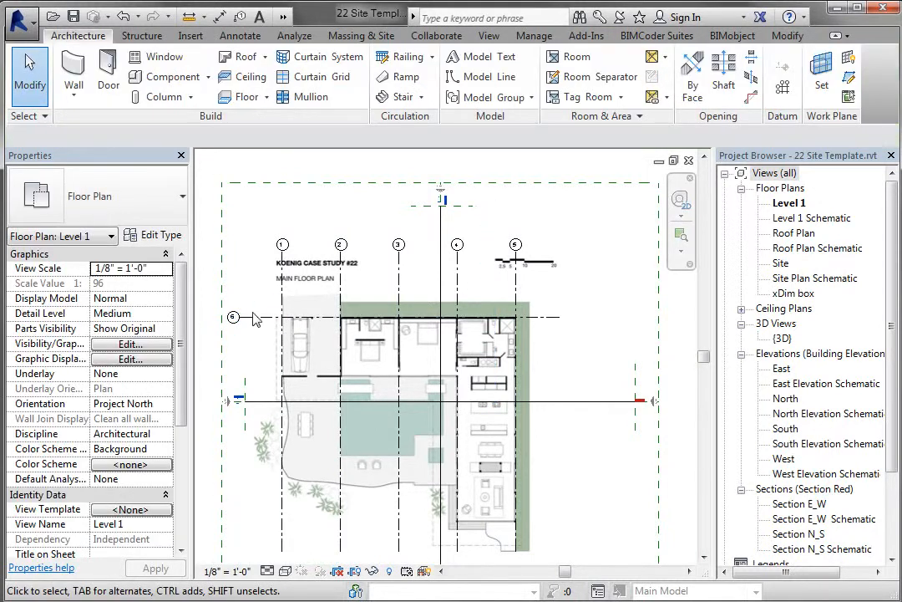
- Copy the horizontal grid line down the plan with multiple copies enabled, placing the first two copies at 20' spacing
click(269, 323)
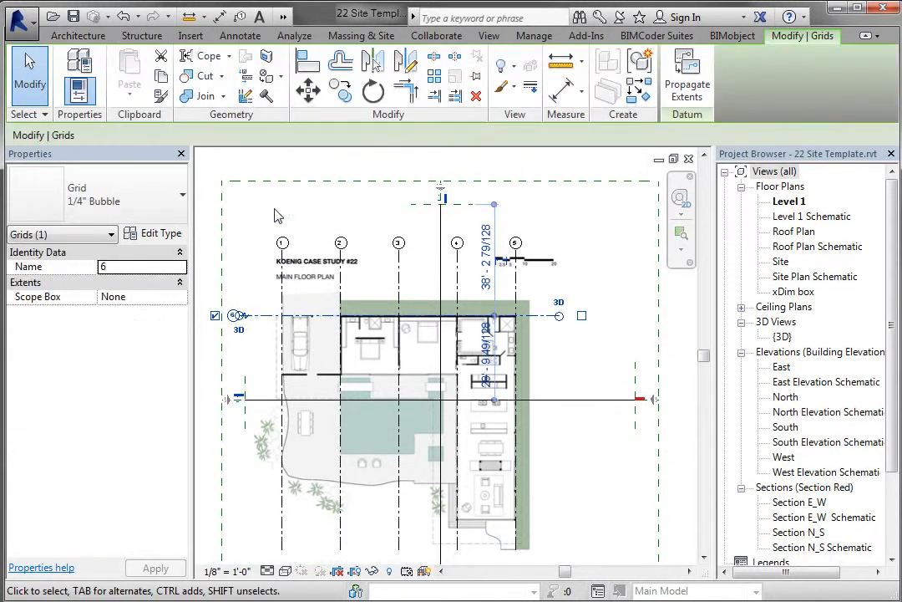
click(340, 91)
click(614, 257)
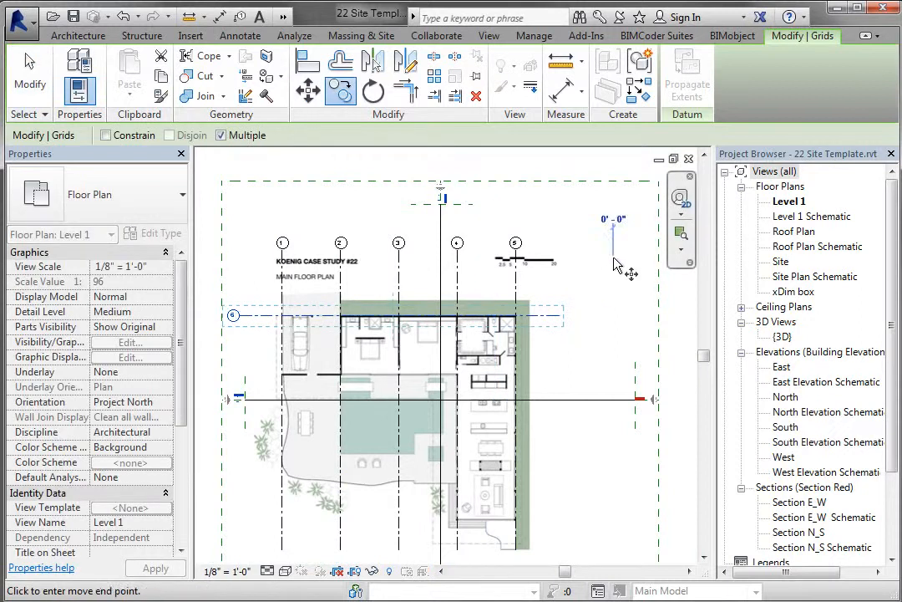
text(20)
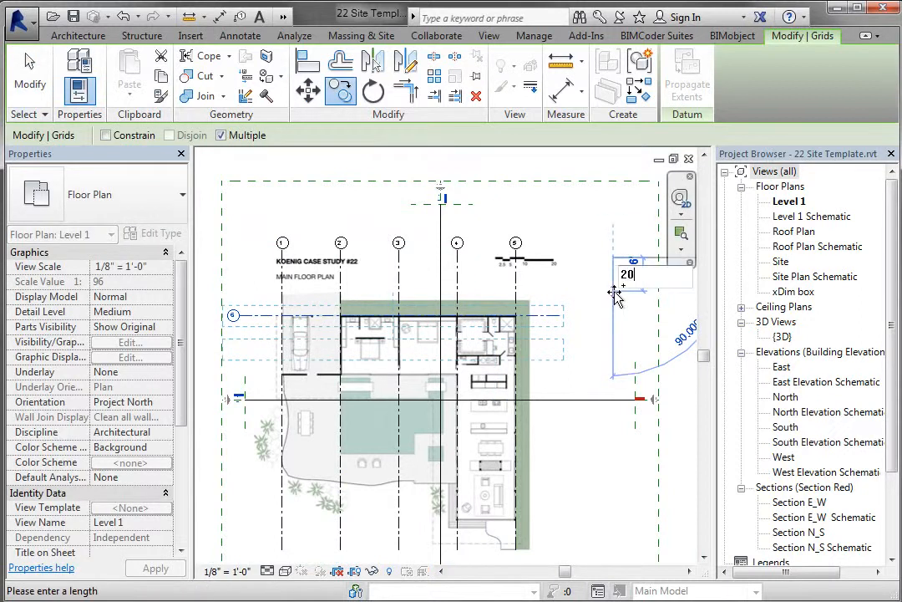
key(Return)
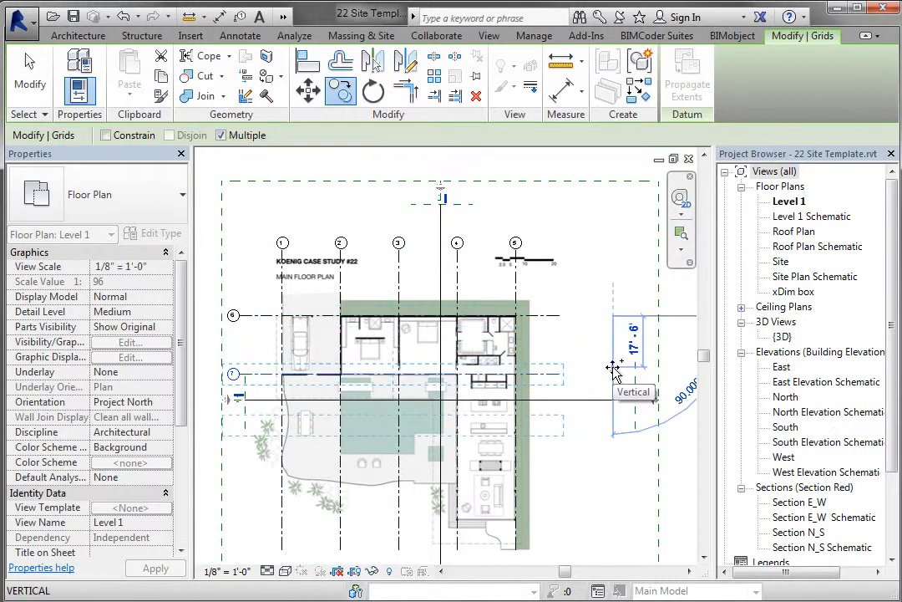
text(20)
key(Return)
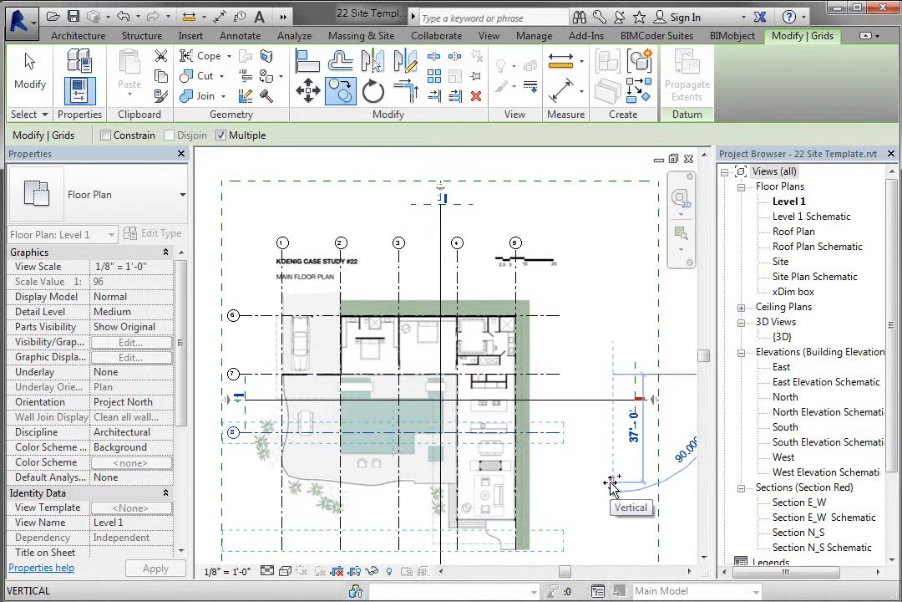
- Place two more horizontal grid line copies toward the living wing's far end at 20' spacing and end the copying
text(20)
key(Return)
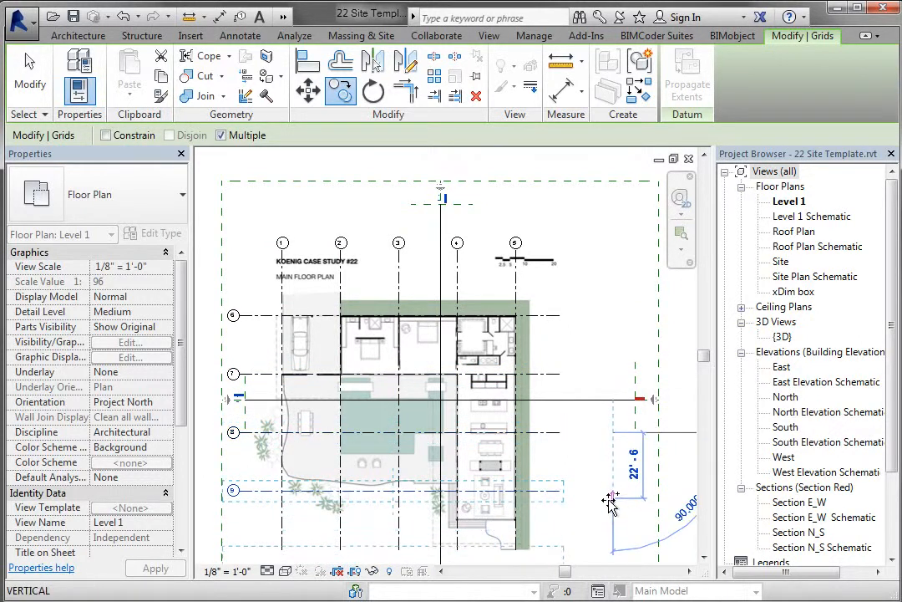
text(2)
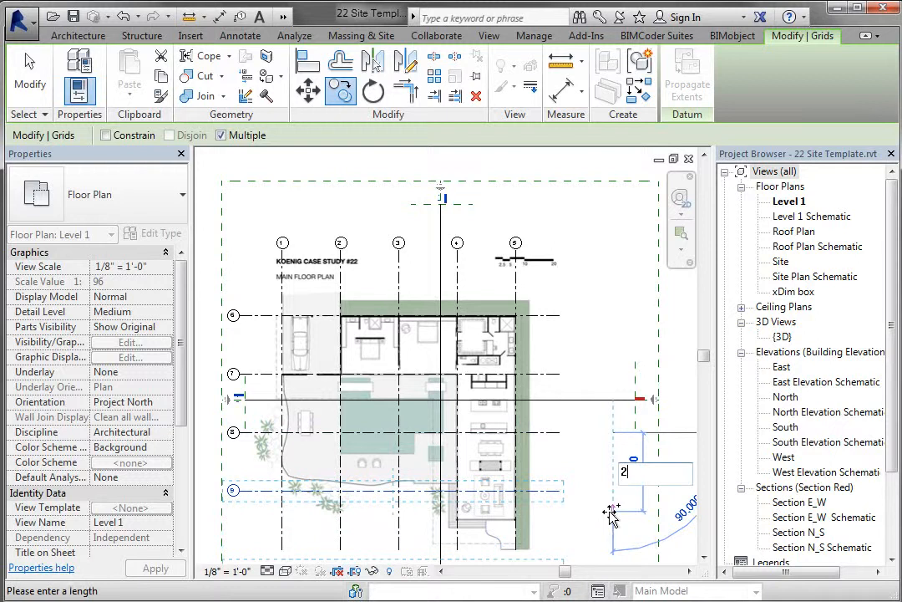
text(0)
key(Return)
scroll(617, 436, down, 3)
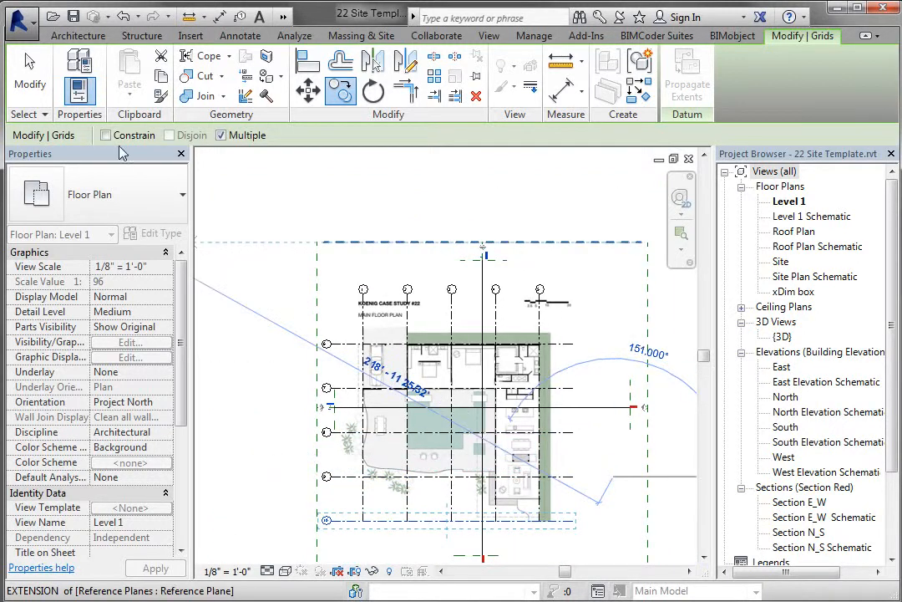
click(30, 73)
- Move the last horizontal grid line 10' up the plan to the living wing's end wall and clear the selection
scroll(538, 558, up, 3)
click(528, 513)
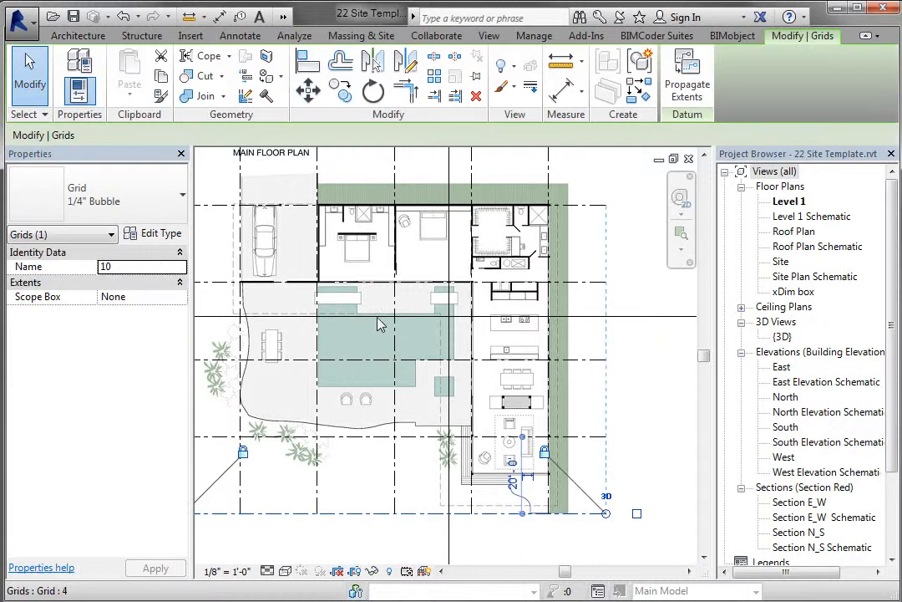
click(308, 91)
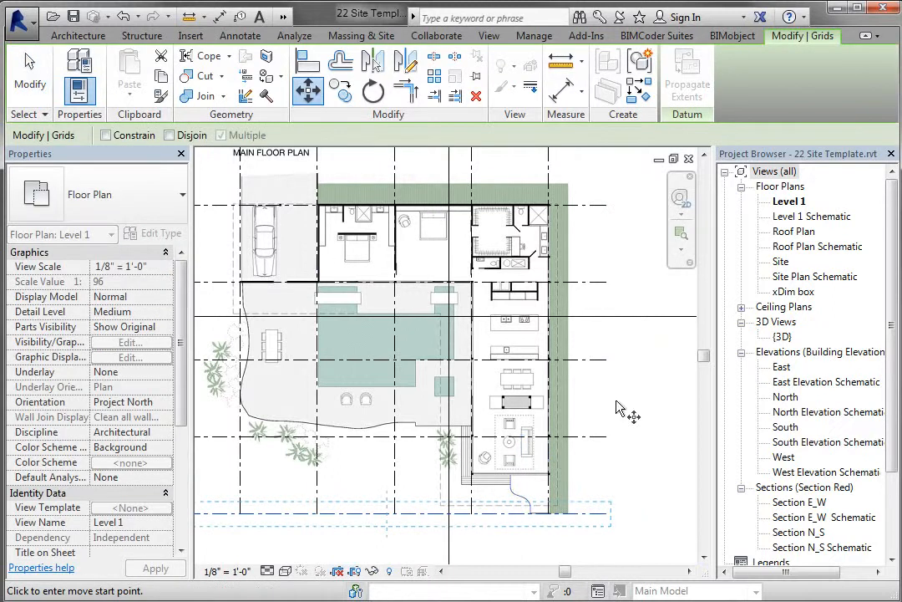
click(654, 527)
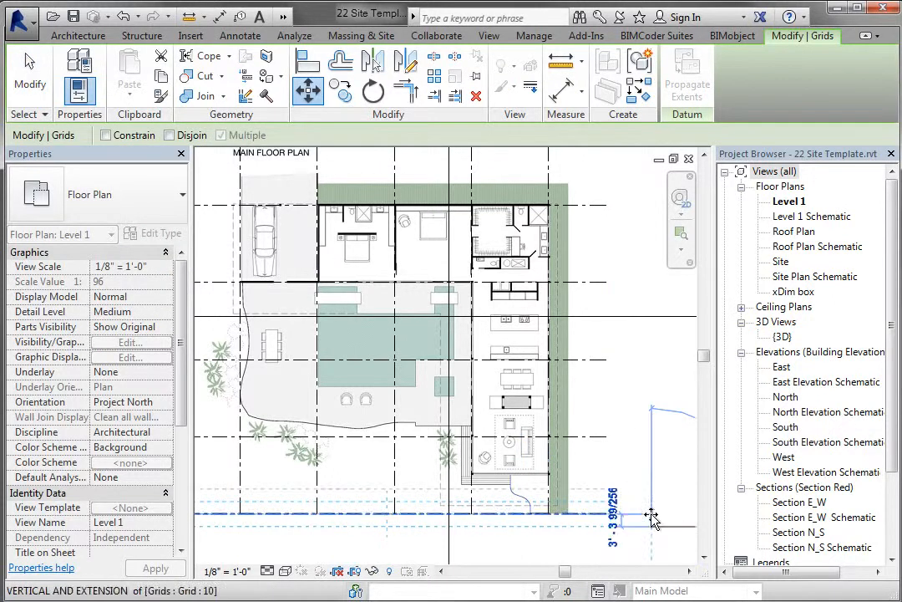
text(1)
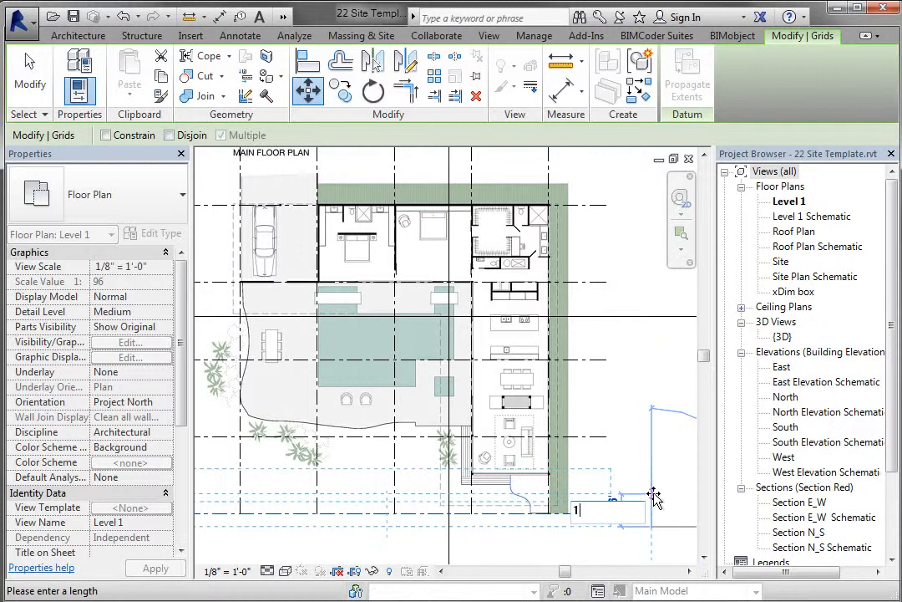
text('-0)
key(Return)
key(Escape)
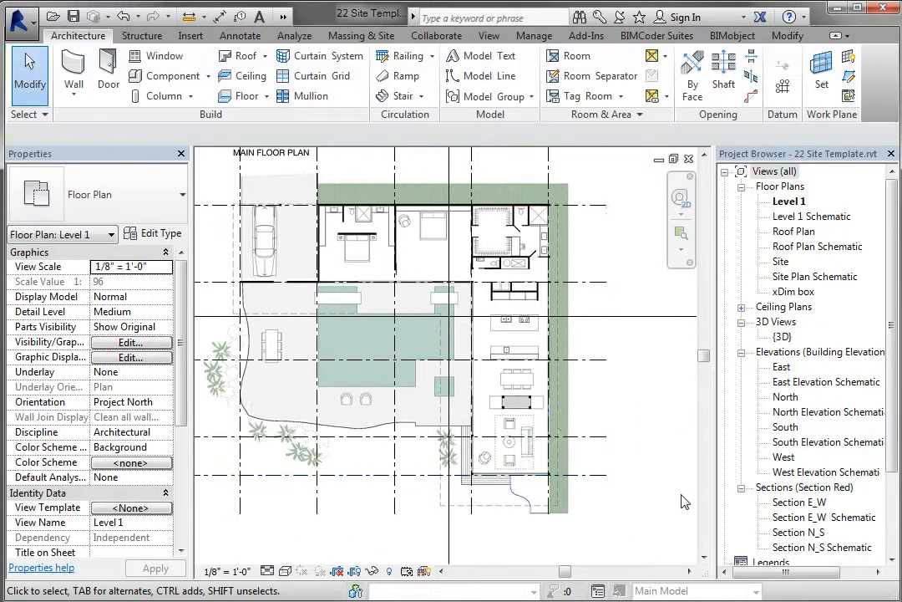
- Show a bubble at grid line 10's plain end beyond the living wing, hide it again and clear the selection
key(z)
key(f)
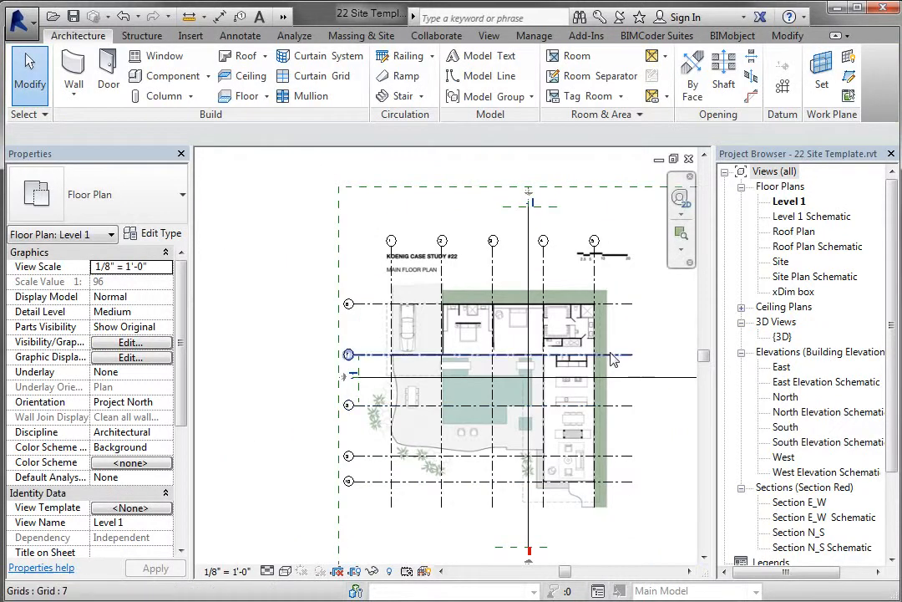
scroll(613, 358, up, 1)
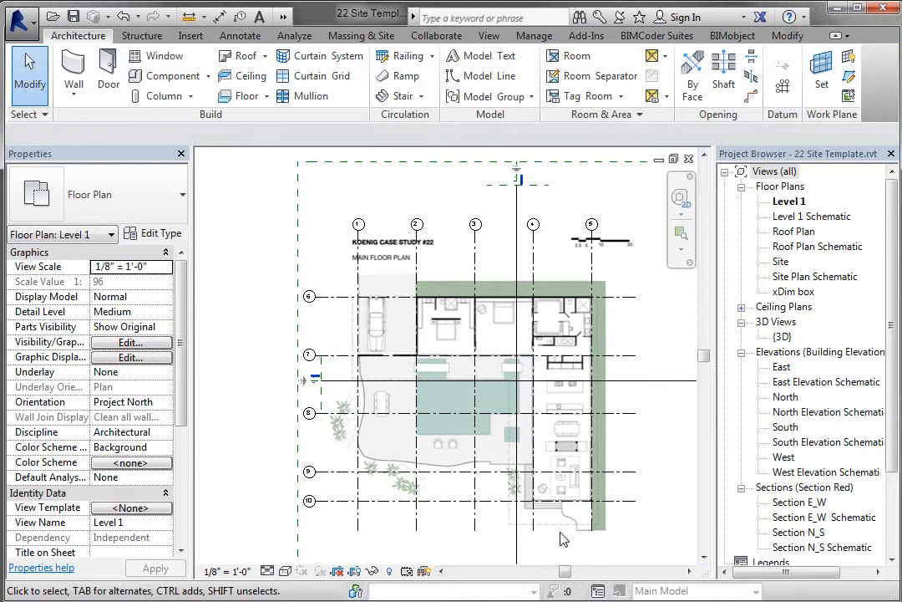
scroll(562, 539, up, 2)
click(501, 492)
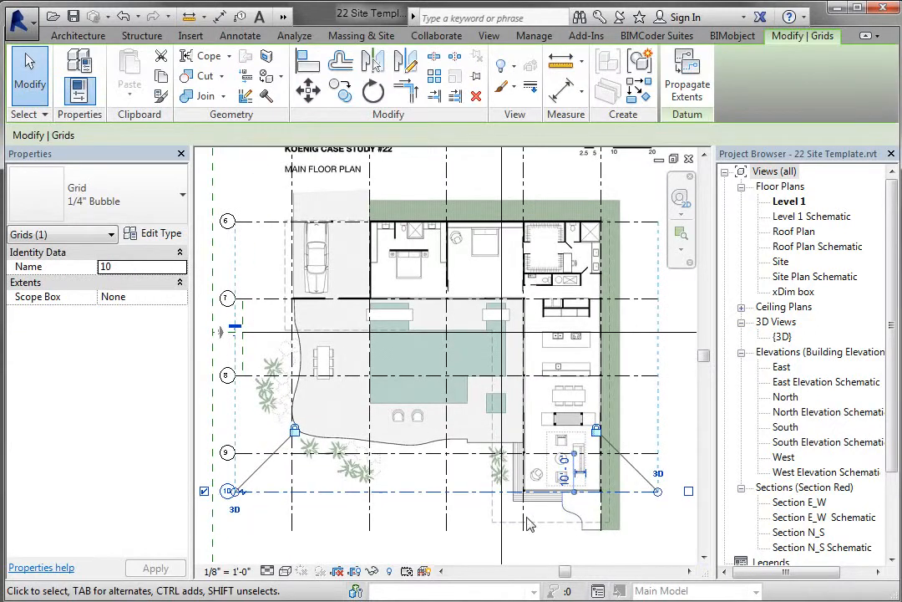
click(688, 492)
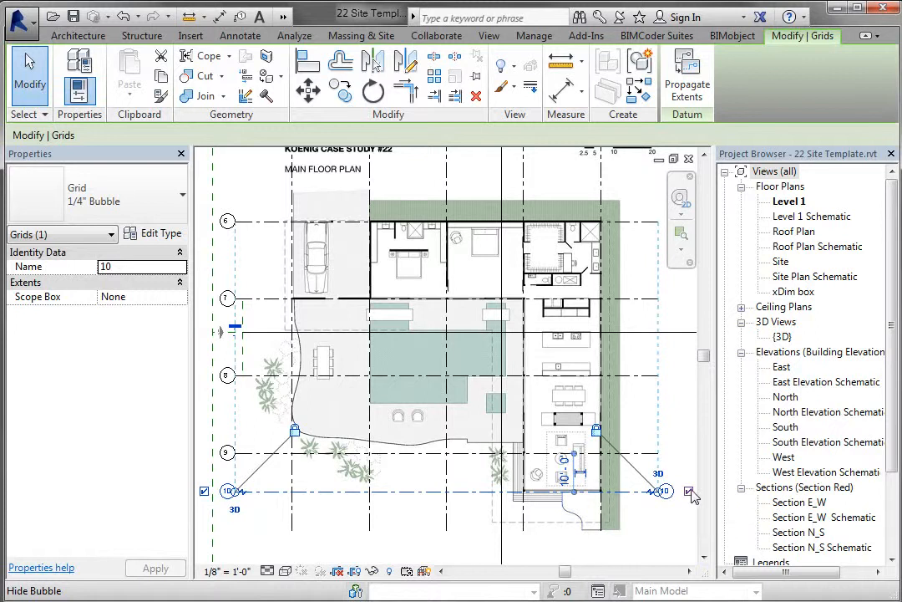
click(689, 492)
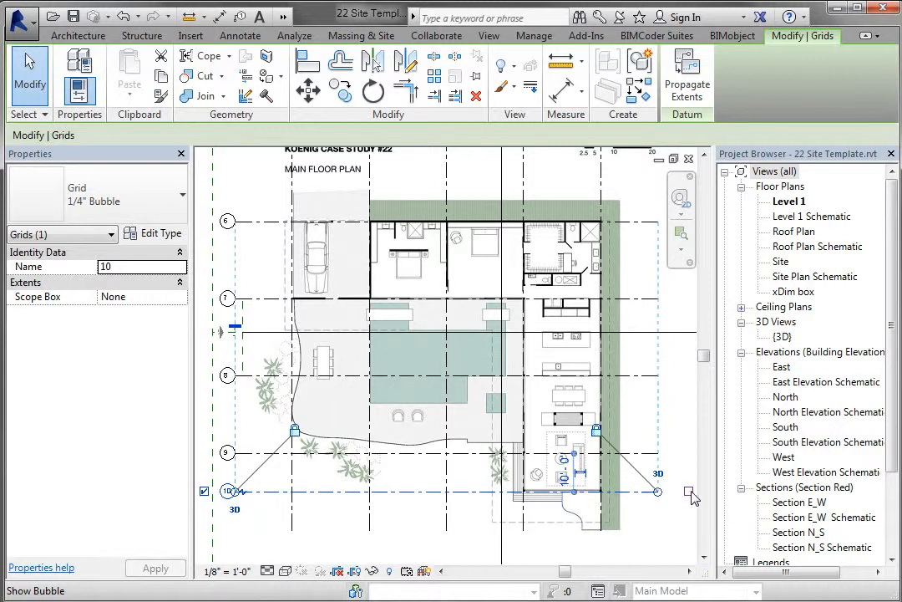
key(Escape)
scroll(644, 504, down, 2)
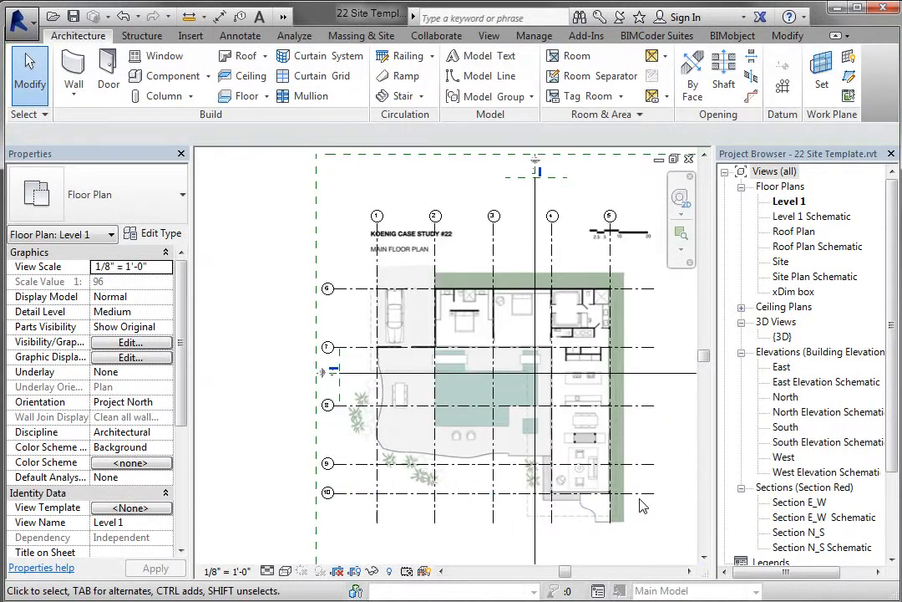
scroll(664, 430, up, 1)
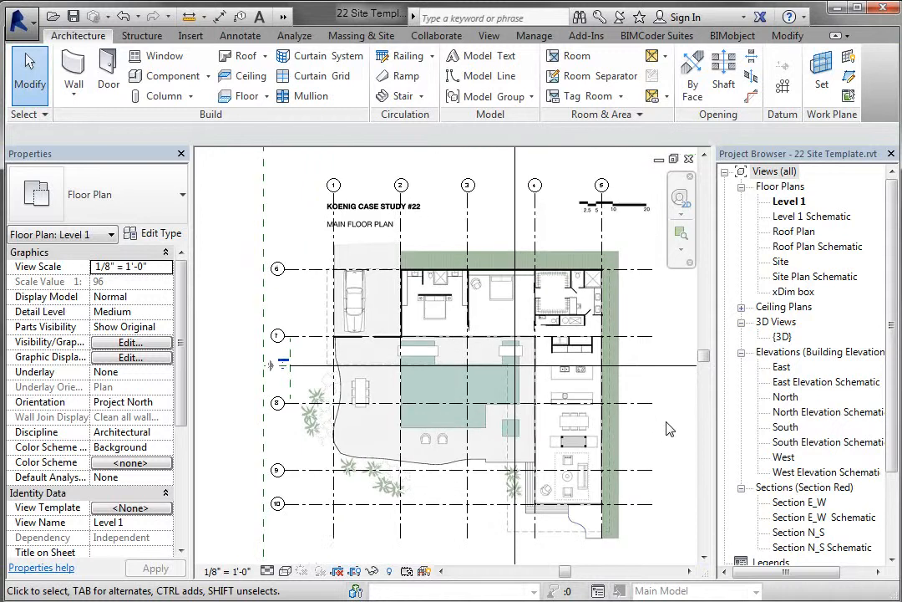
middle_drag(675, 425, 646, 422)
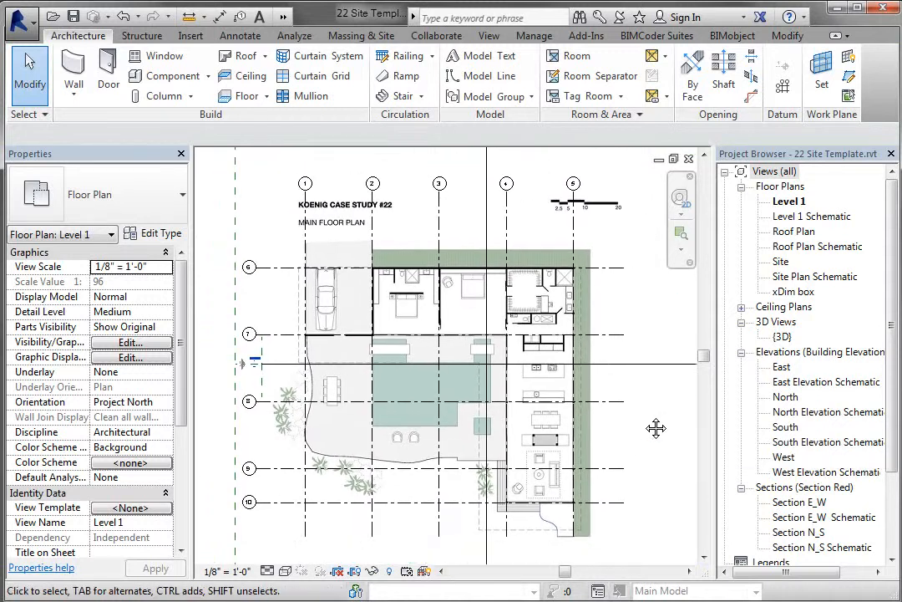